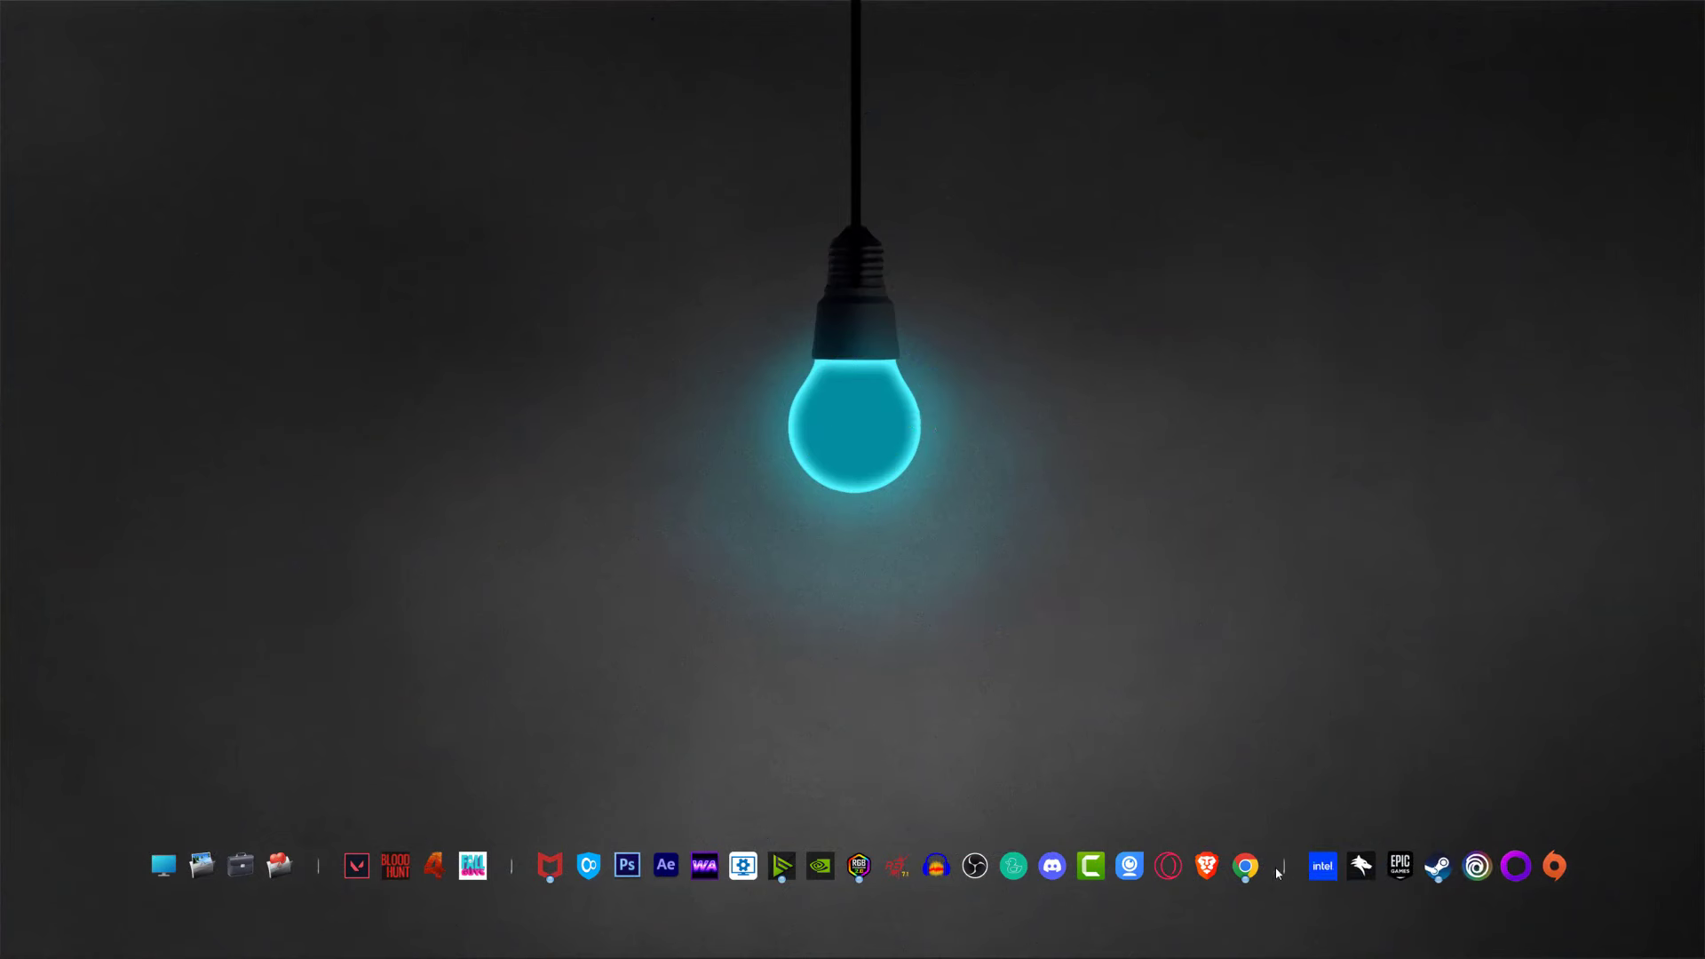
Step: Open Steam, search the store for "wallpaper alive" and go to the free Wallpaper Alive page
left_click(1440, 875)
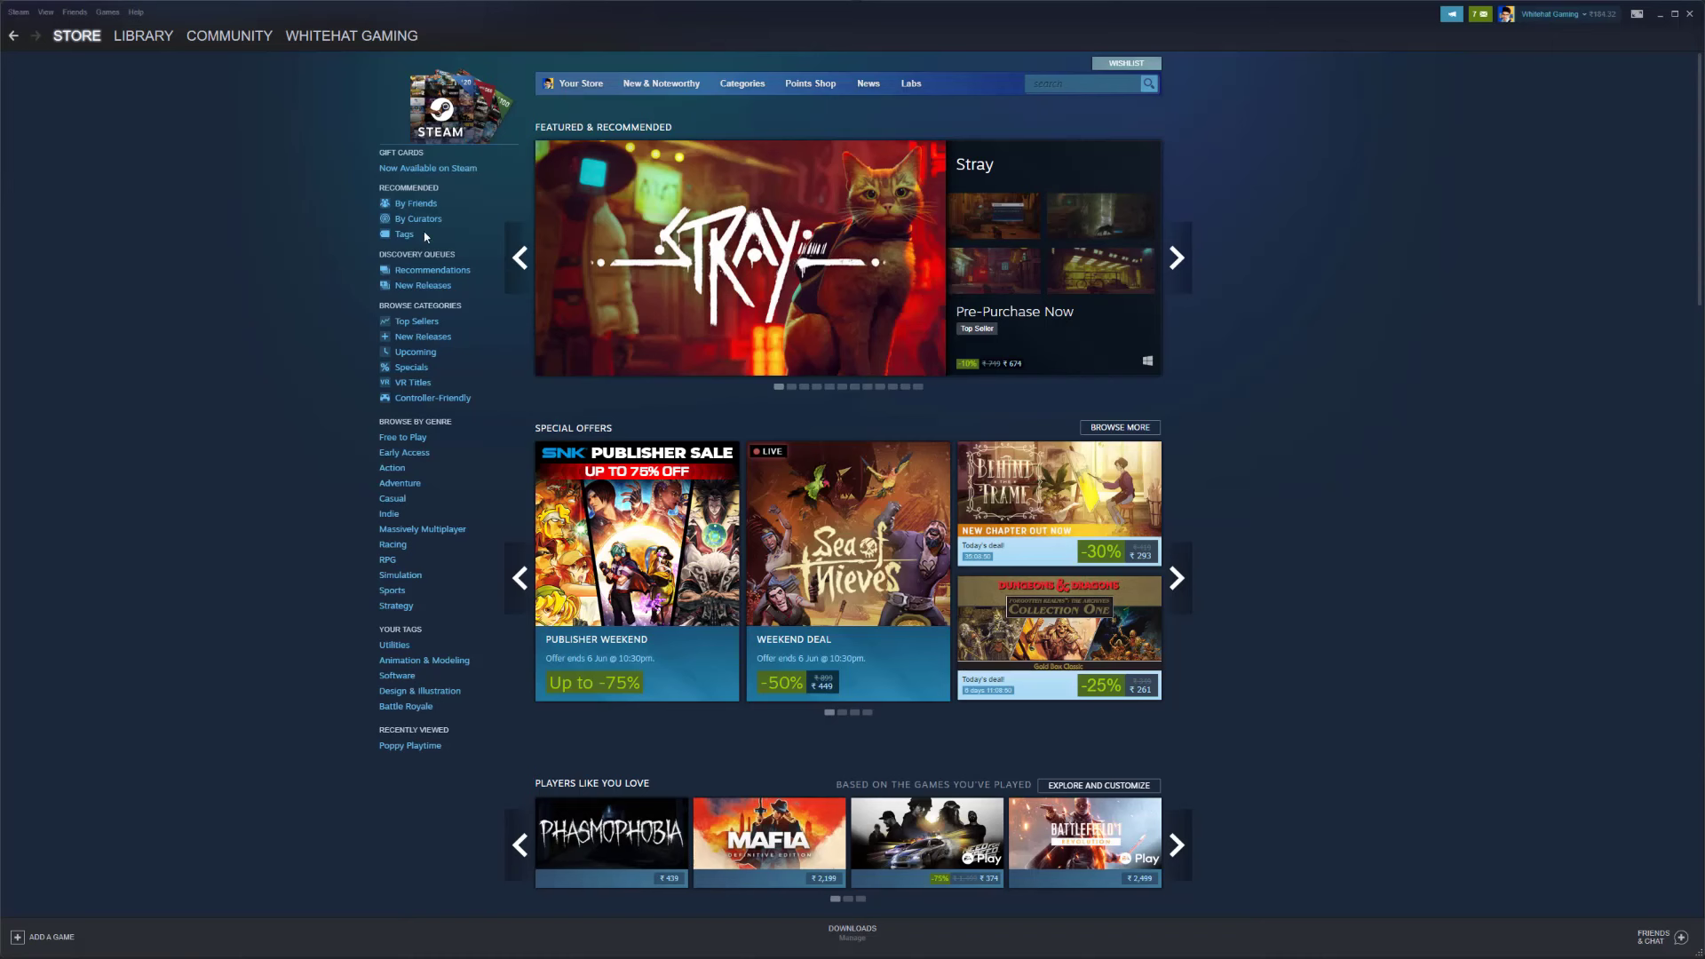
left_click(1044, 86)
type("wallpaper alive")
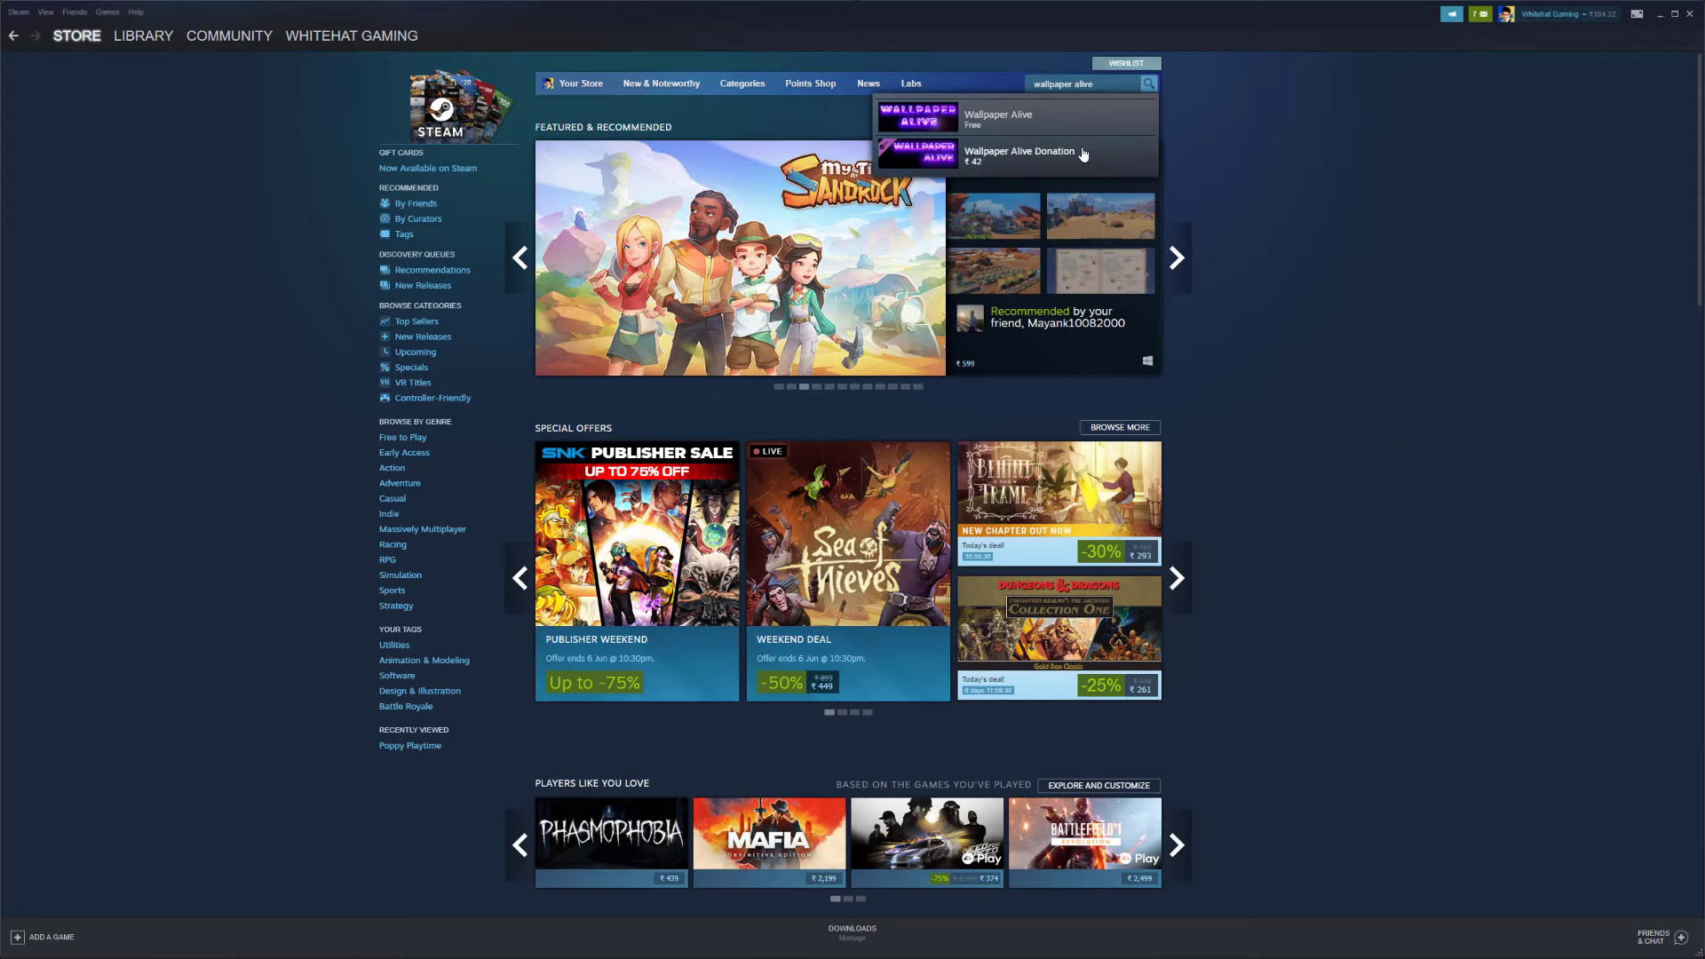
left_click(1066, 122)
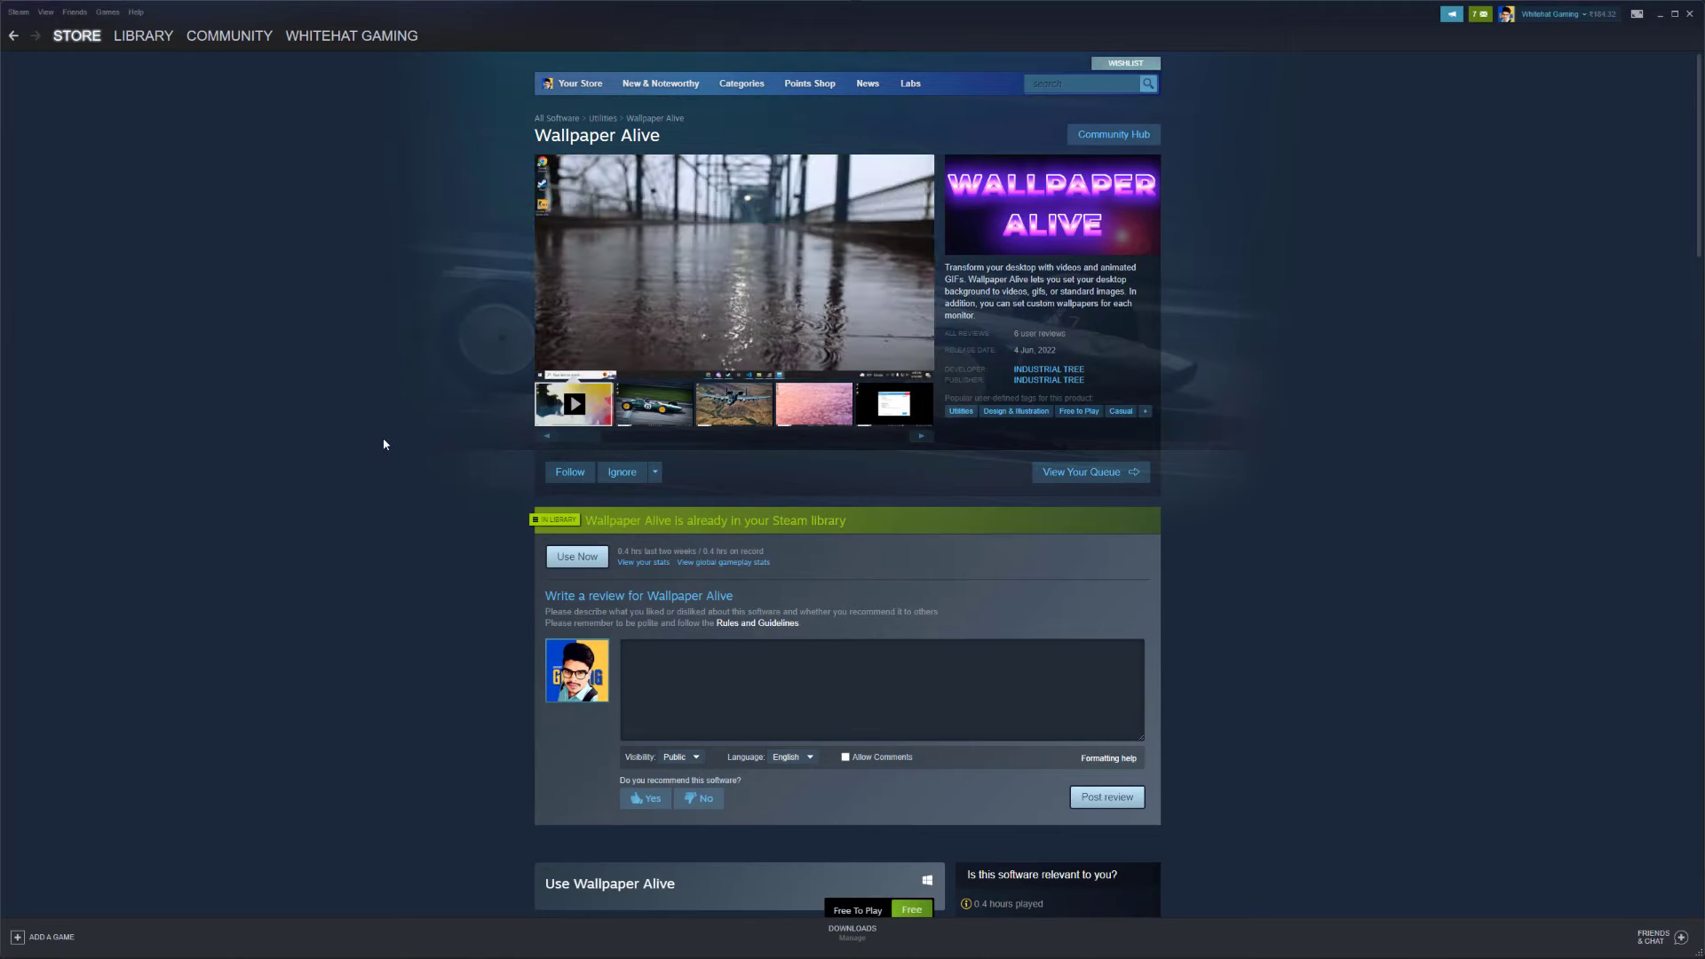
Step: Install the free Wallpaper Alive software under C:\Program Files (x86)\Steam, with desktop and start menu shortcuts
scroll(380, 448, "down", 3)
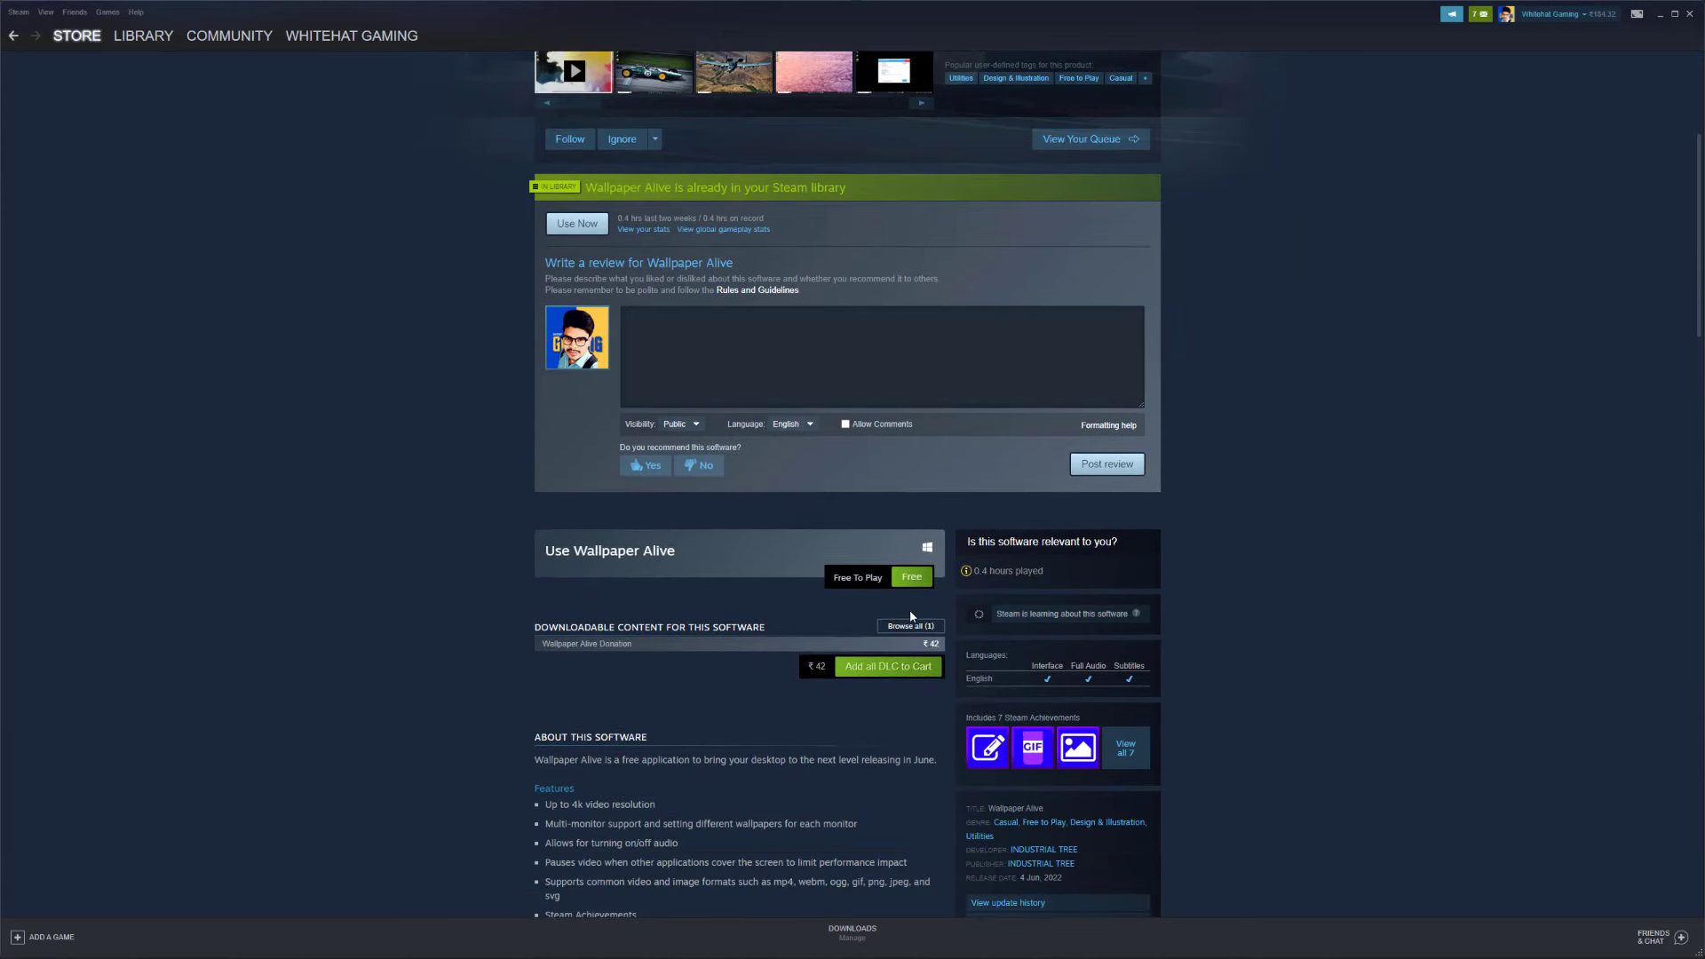
scroll(844, 460, "down", 1)
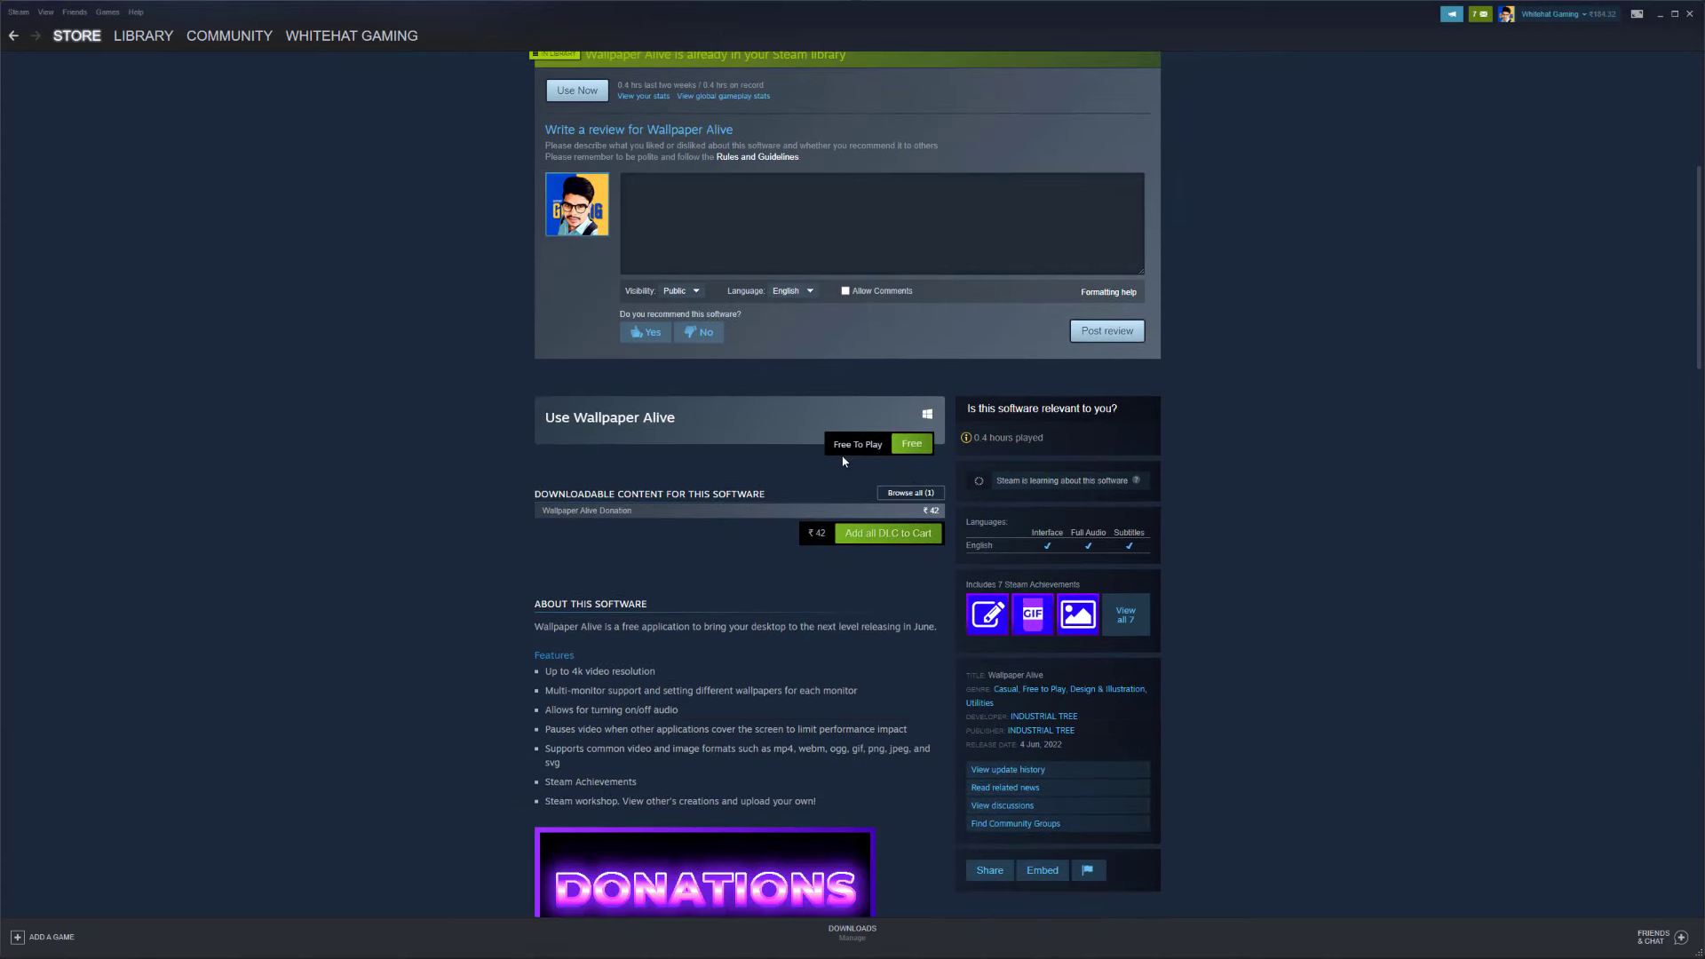
left_click(915, 444)
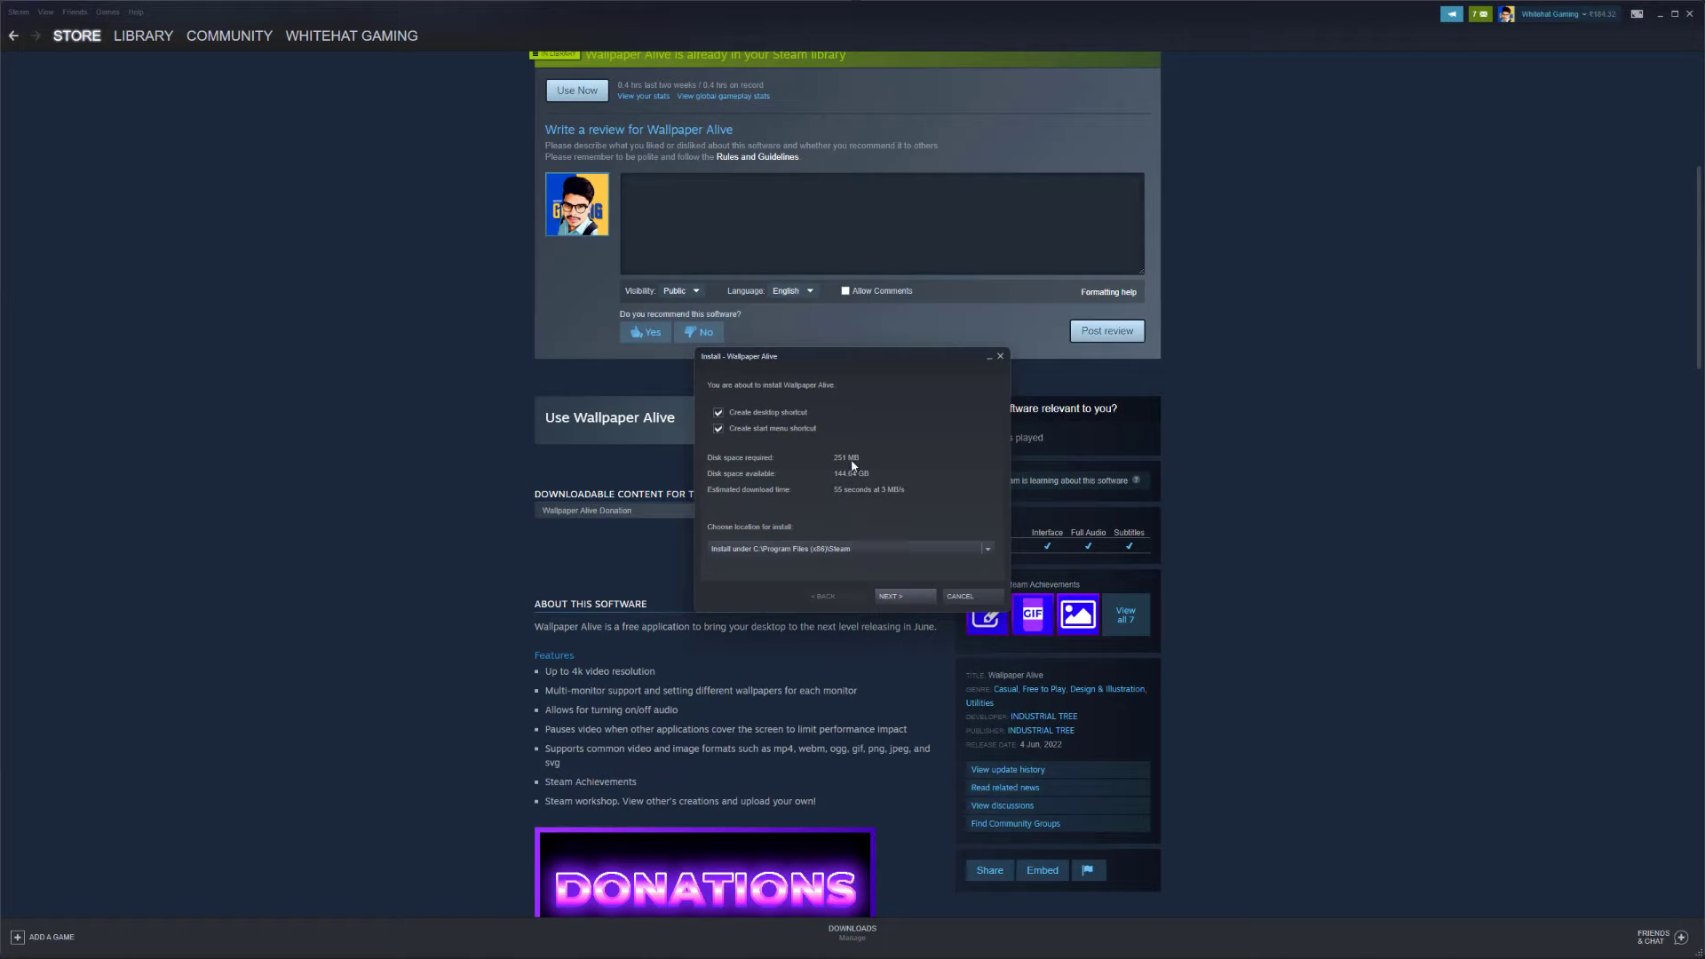
left_click(904, 597)
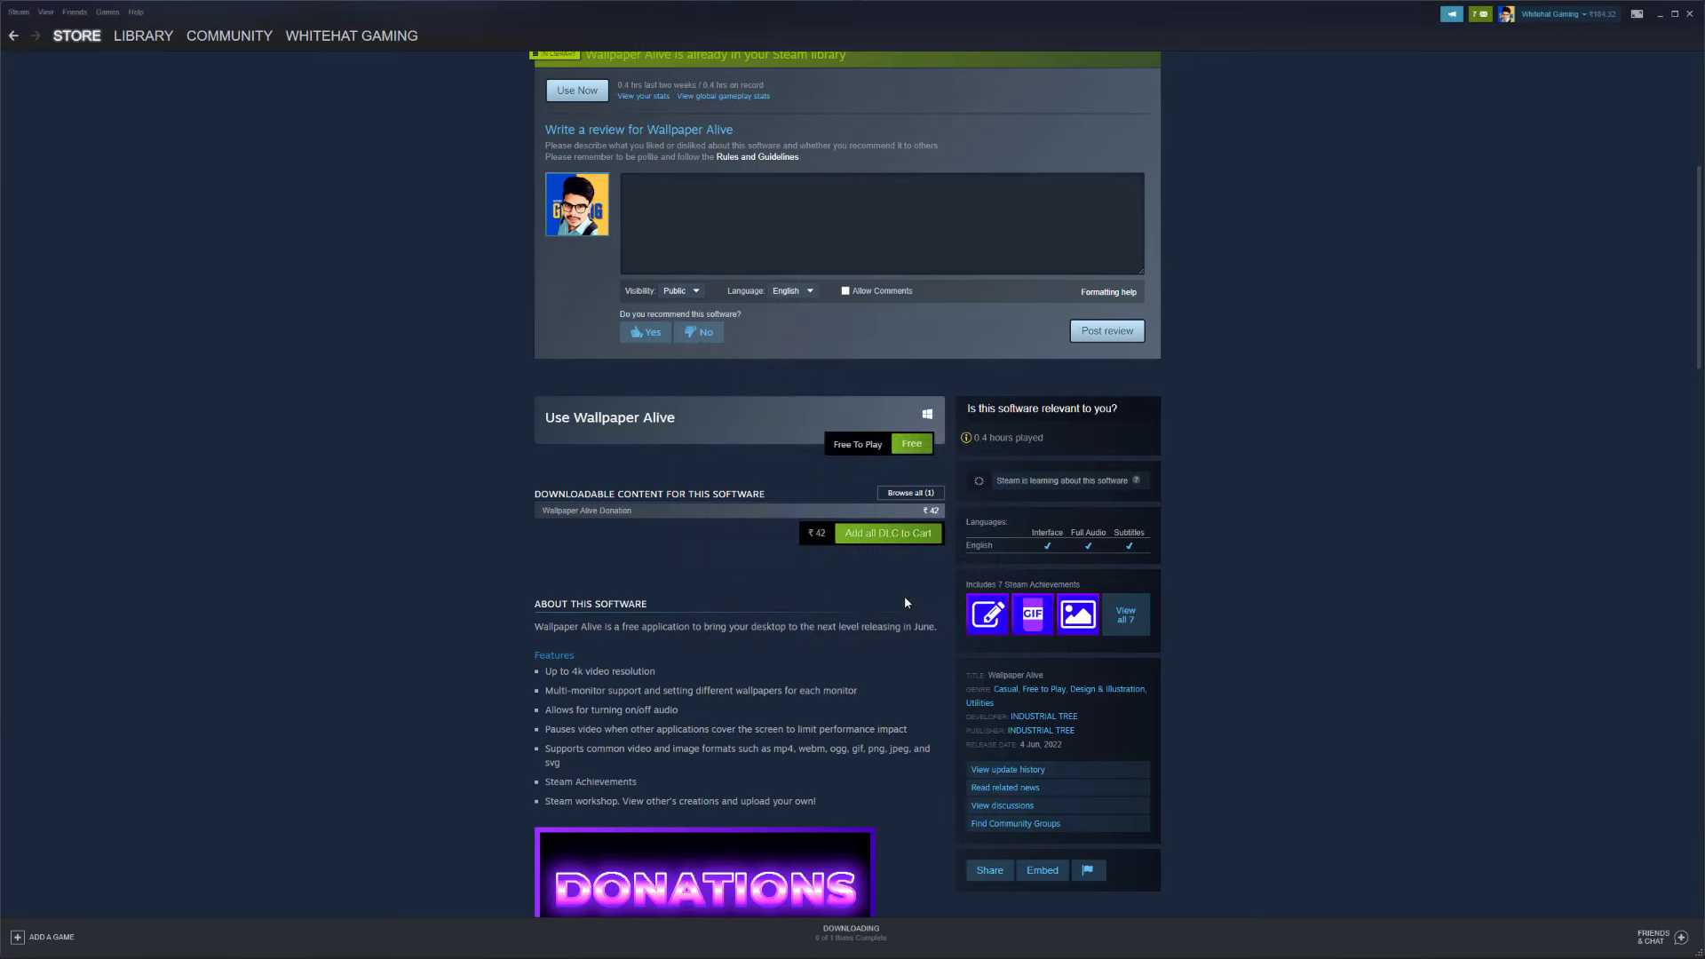
Step: Launch Wallpaper Alive from the Steam library using the Launch Wallpaper Alive option
scroll(414, 379, "up", 4)
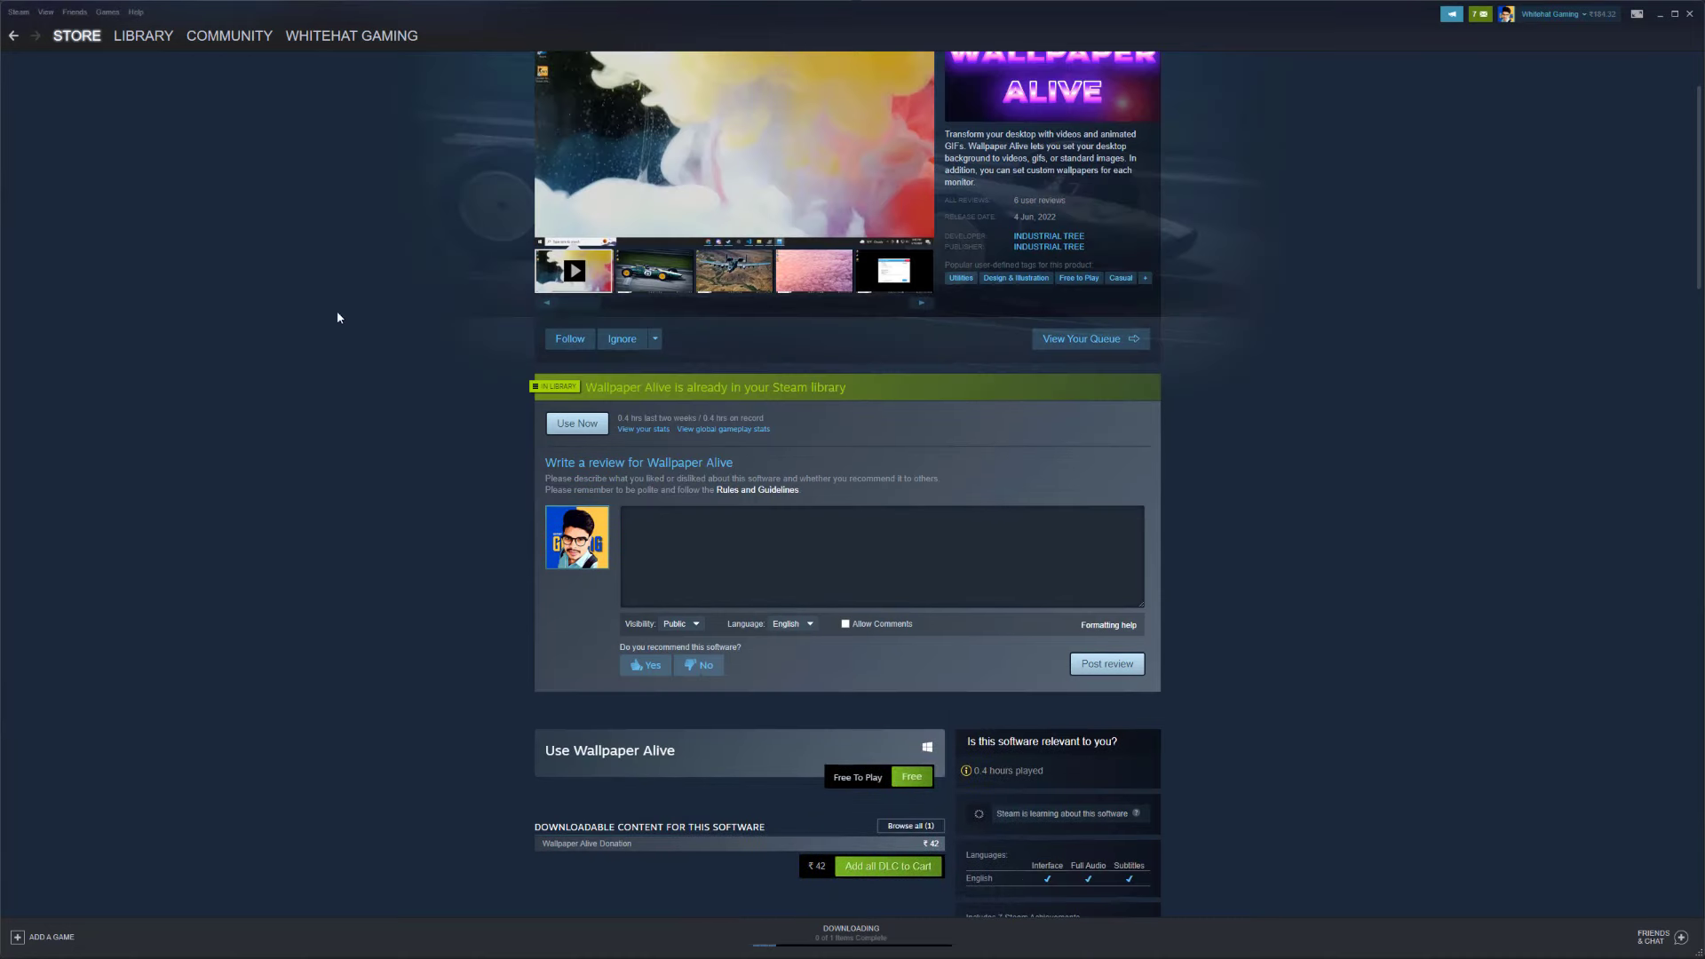
left_click(141, 39)
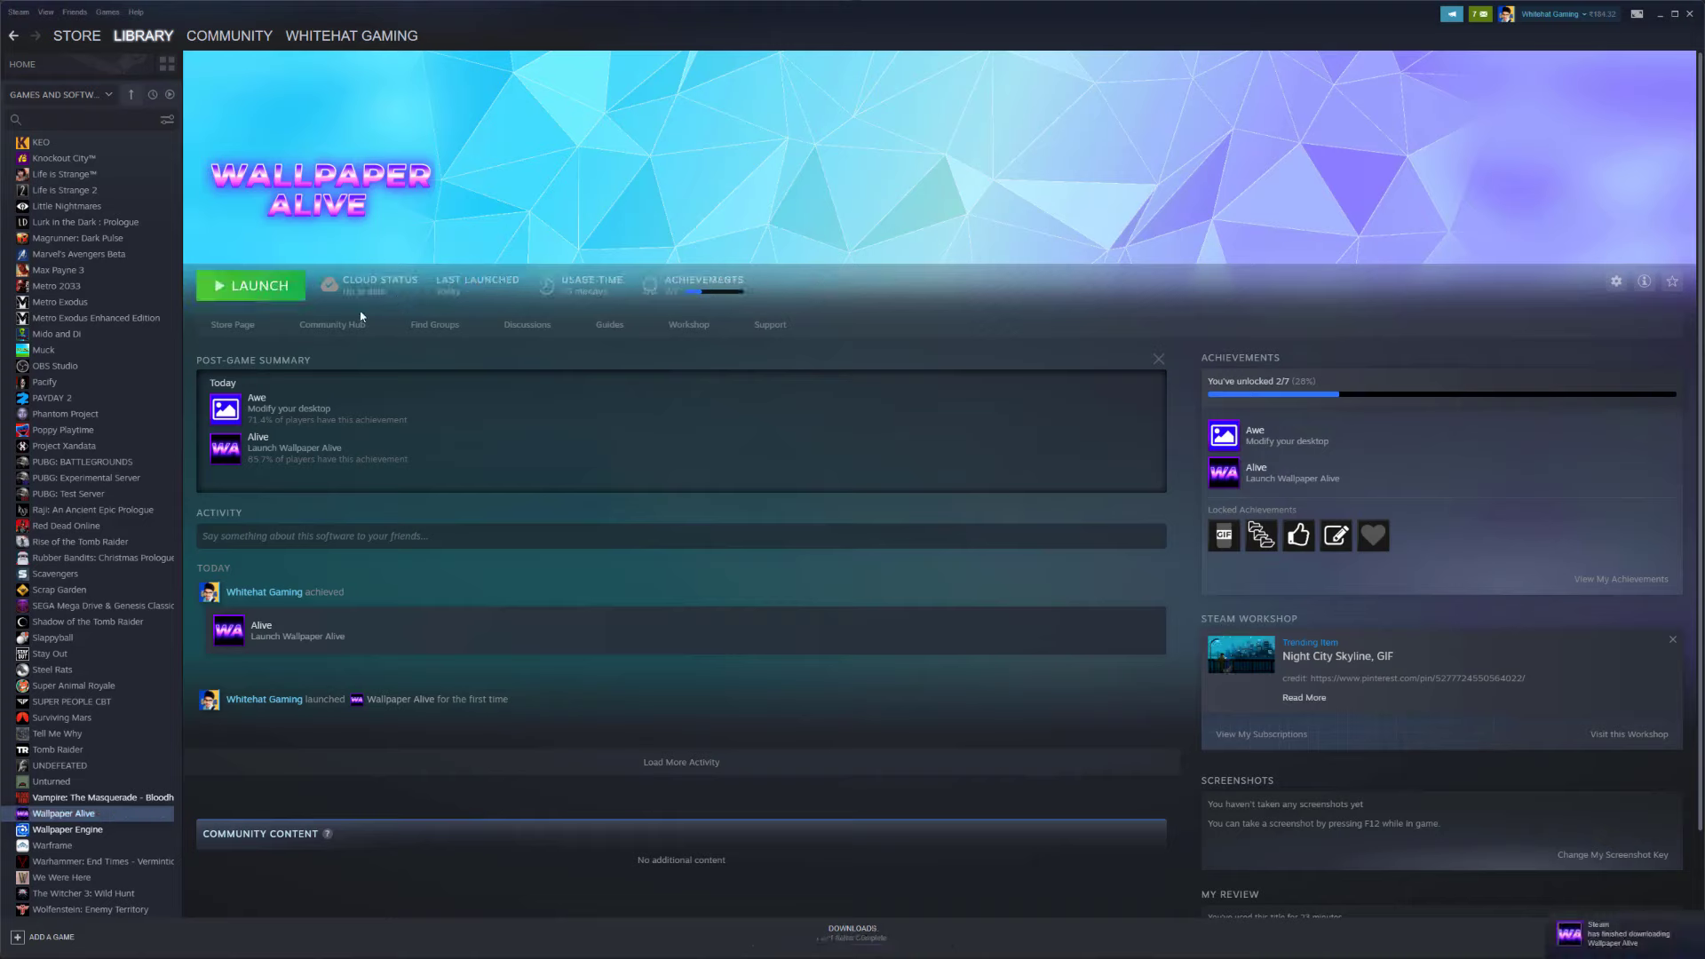
left_click(260, 286)
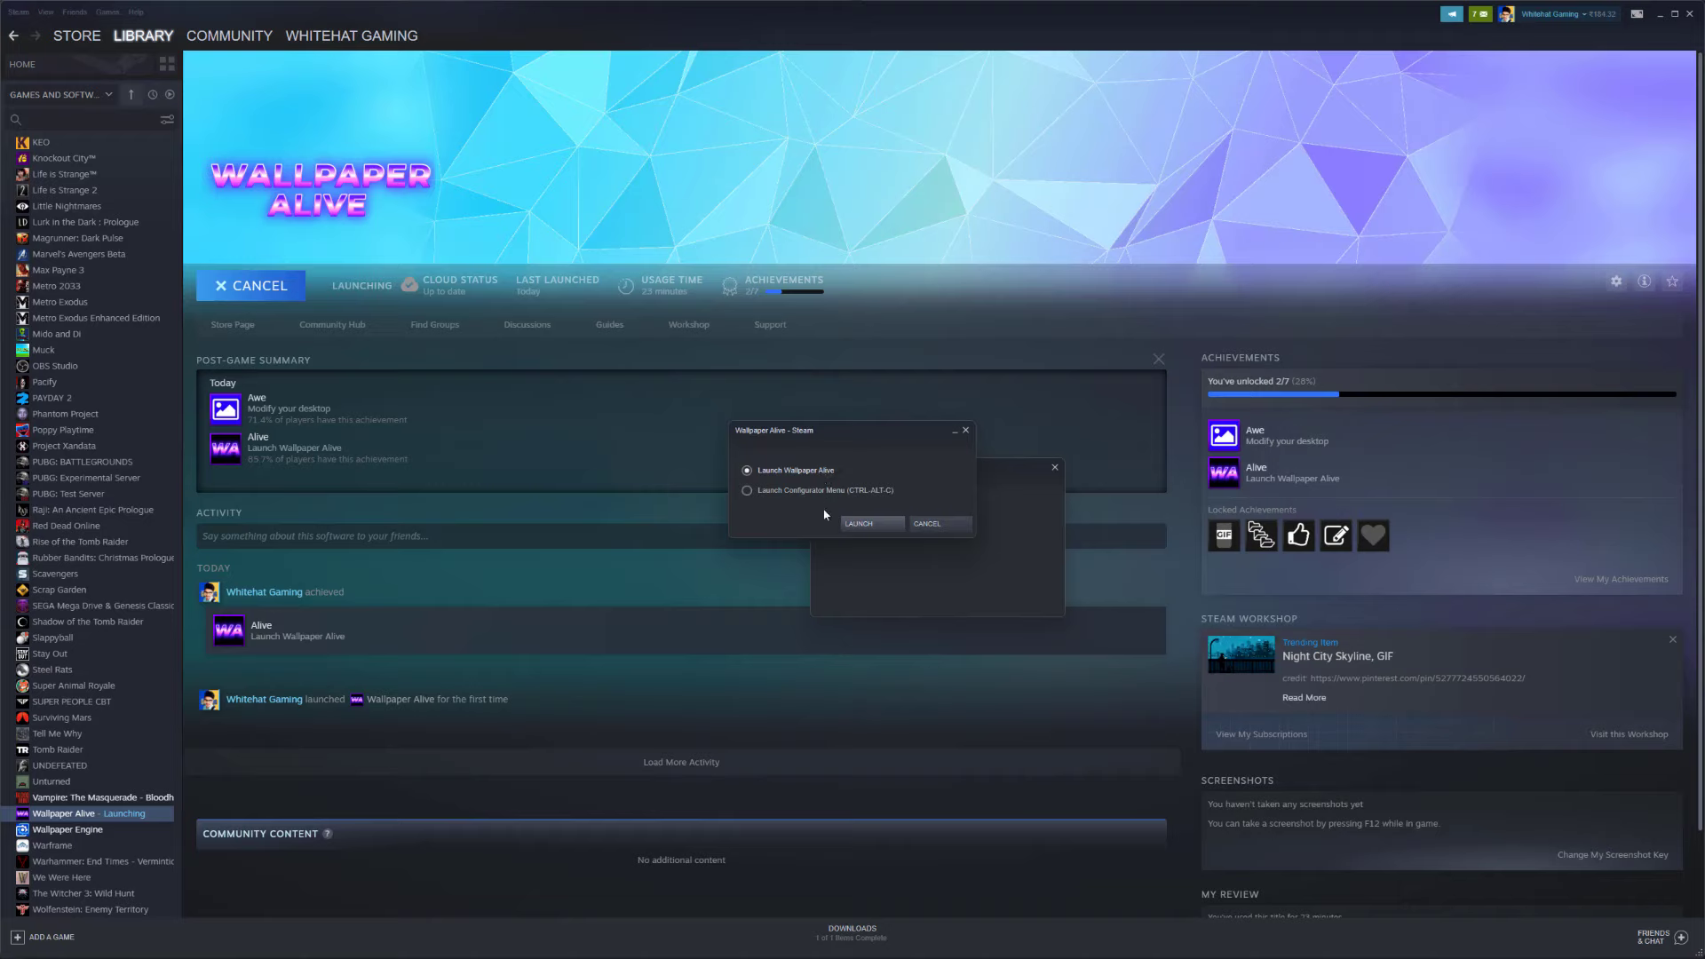
left_click(857, 525)
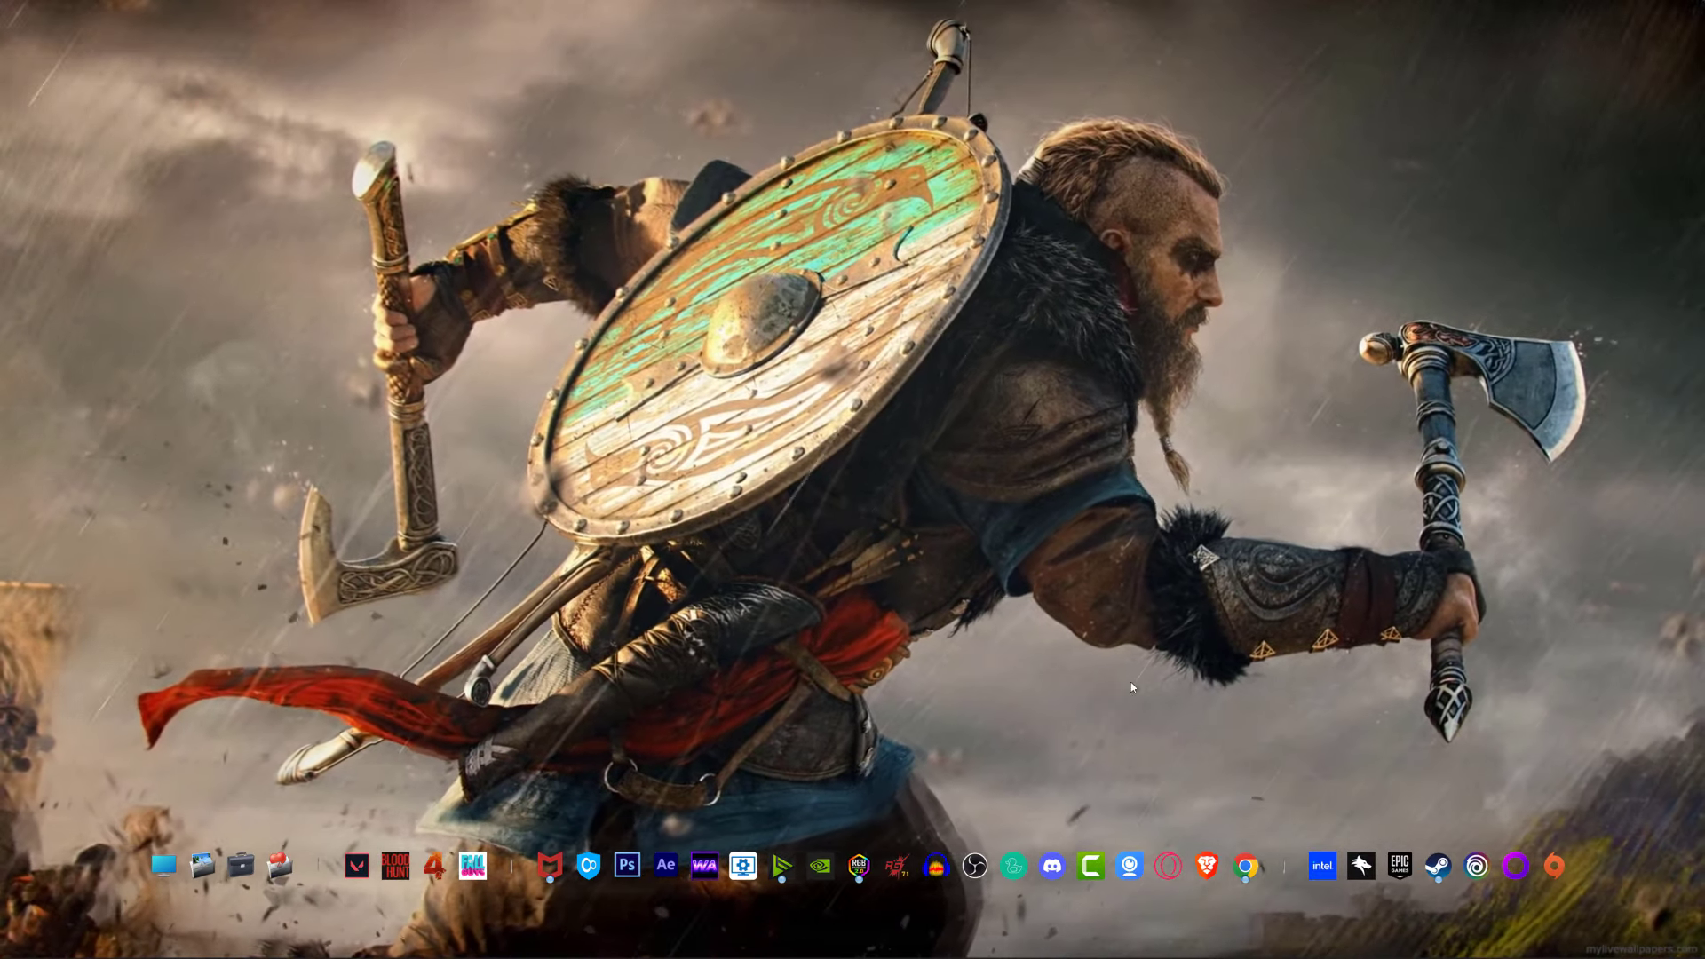
Step: Return to Steam, stop the running Wallpaper Alive and relaunch it with the Launch Configurator Menu option
mouse_move(1295, 955)
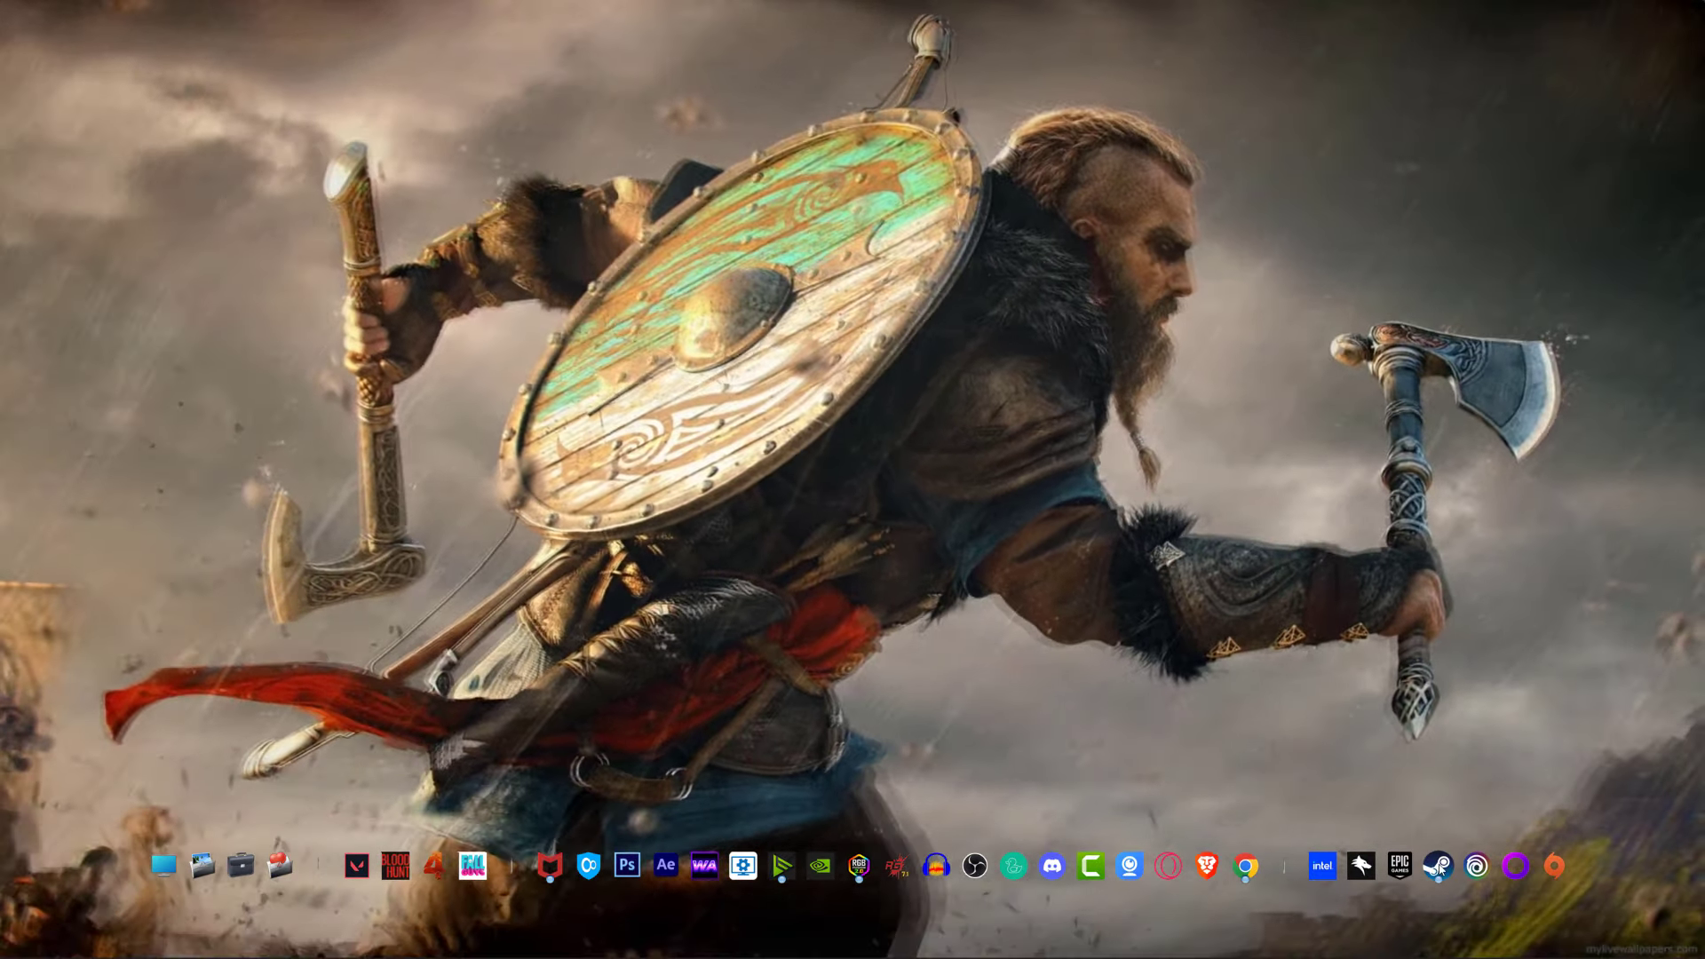
left_click(1438, 865)
left_click(245, 288)
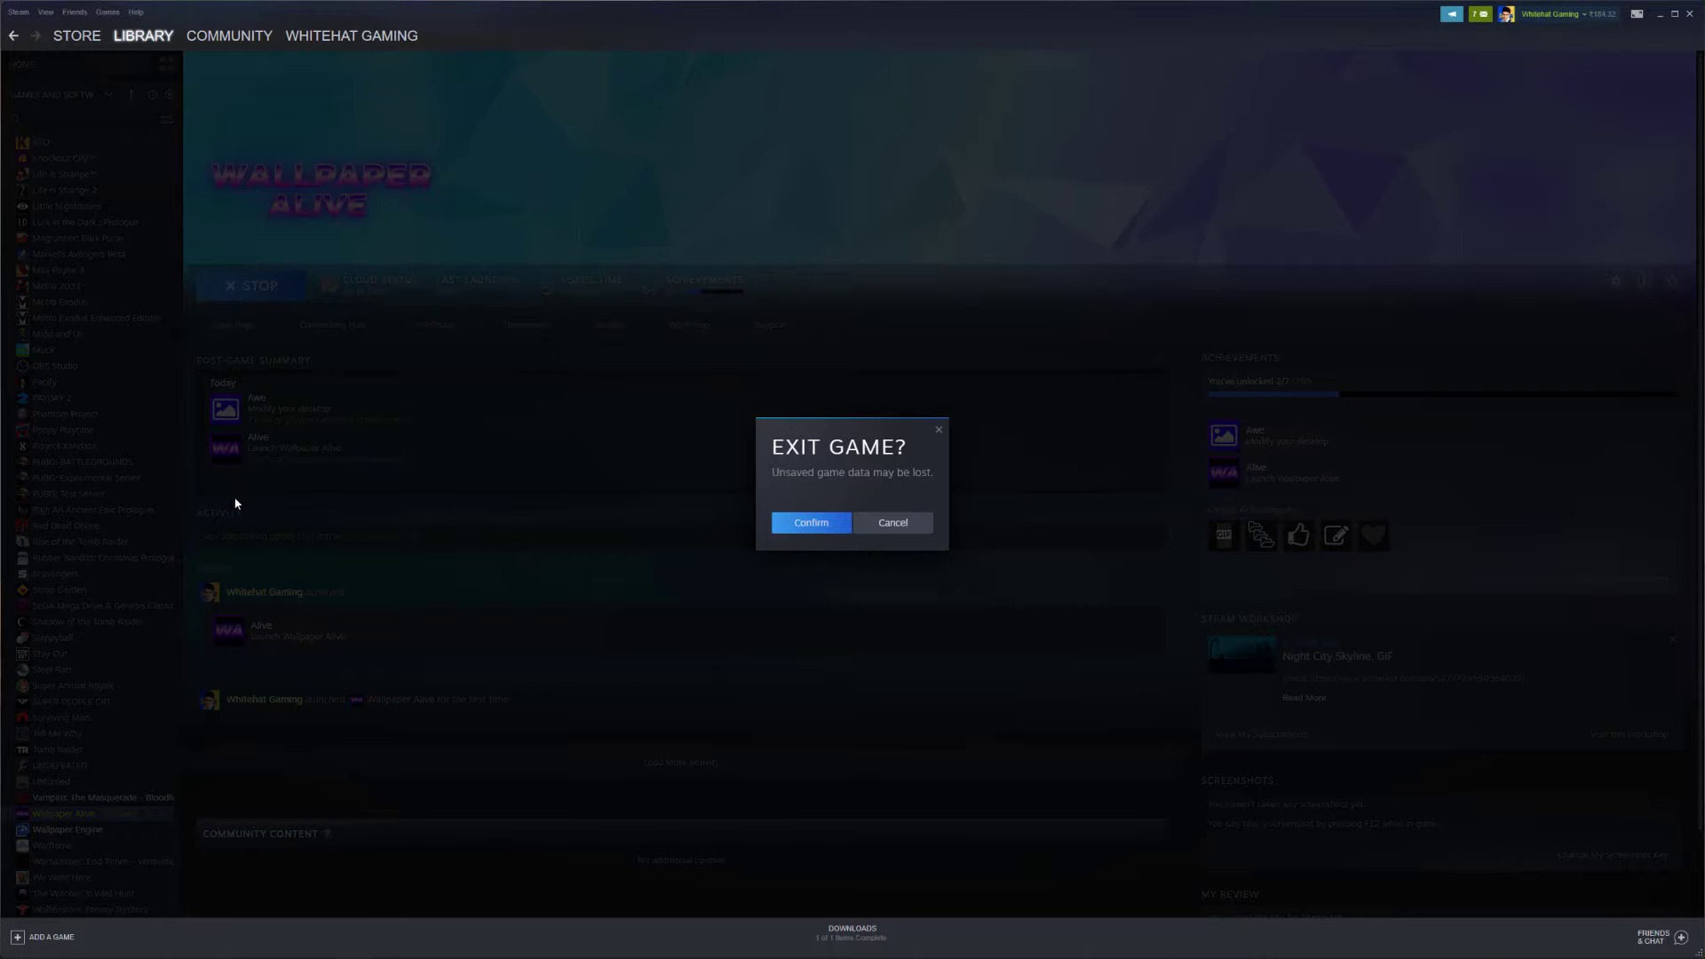
left_click(807, 523)
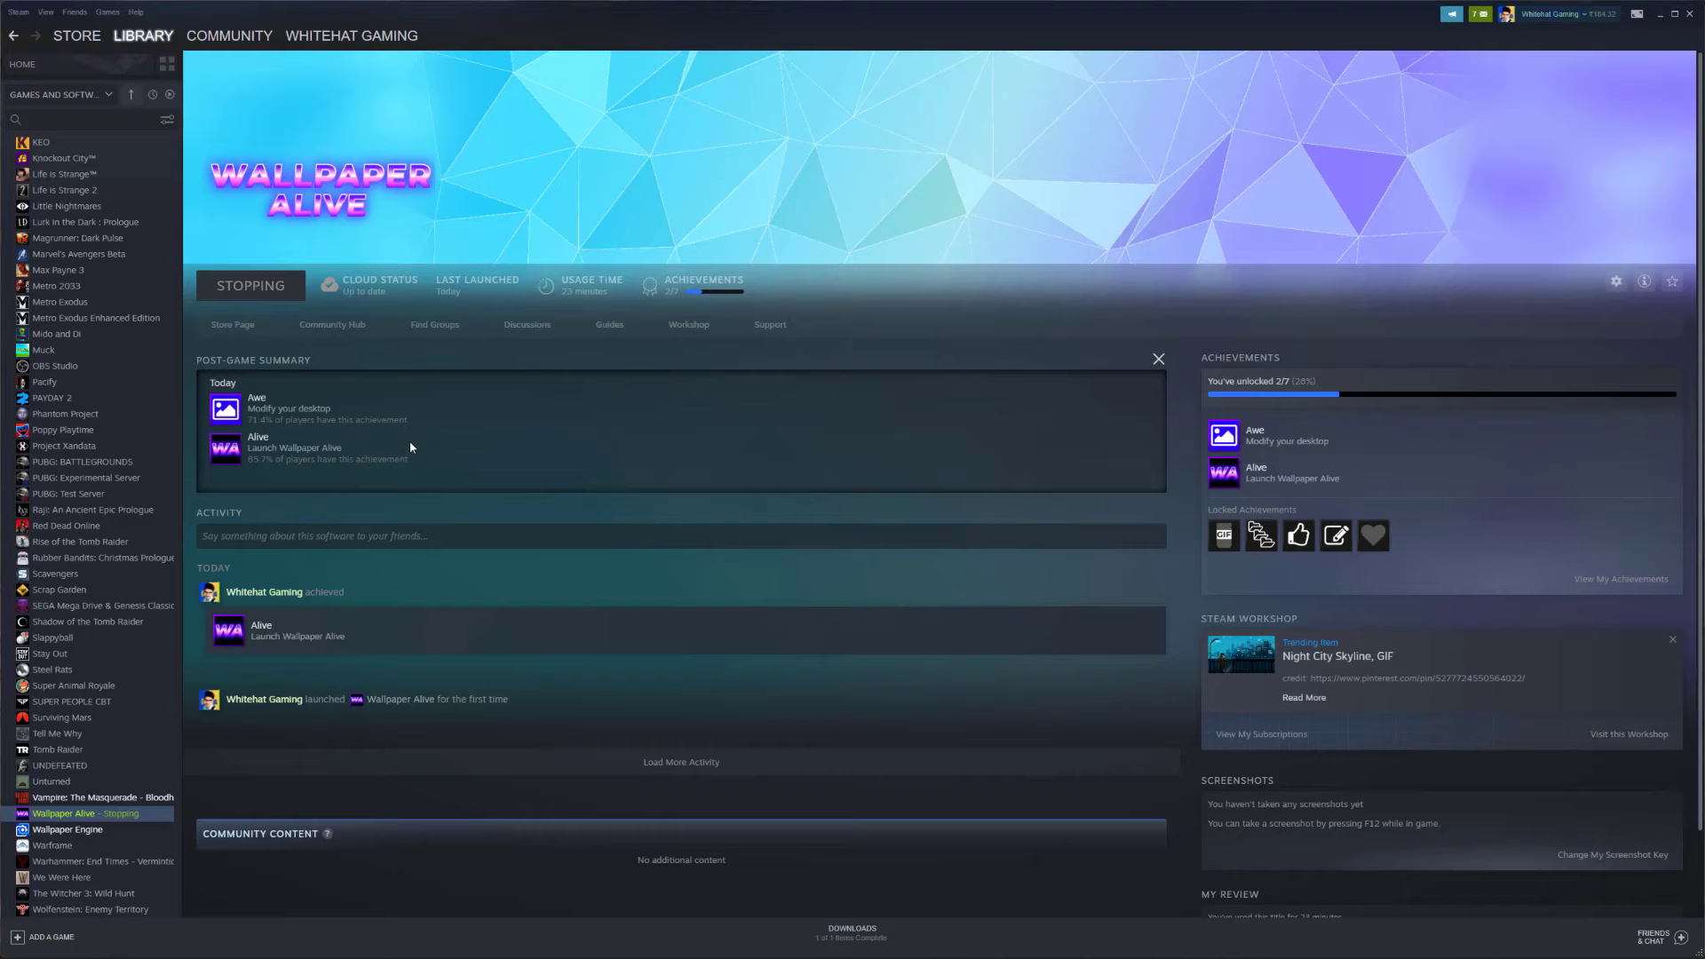
left_click(261, 293)
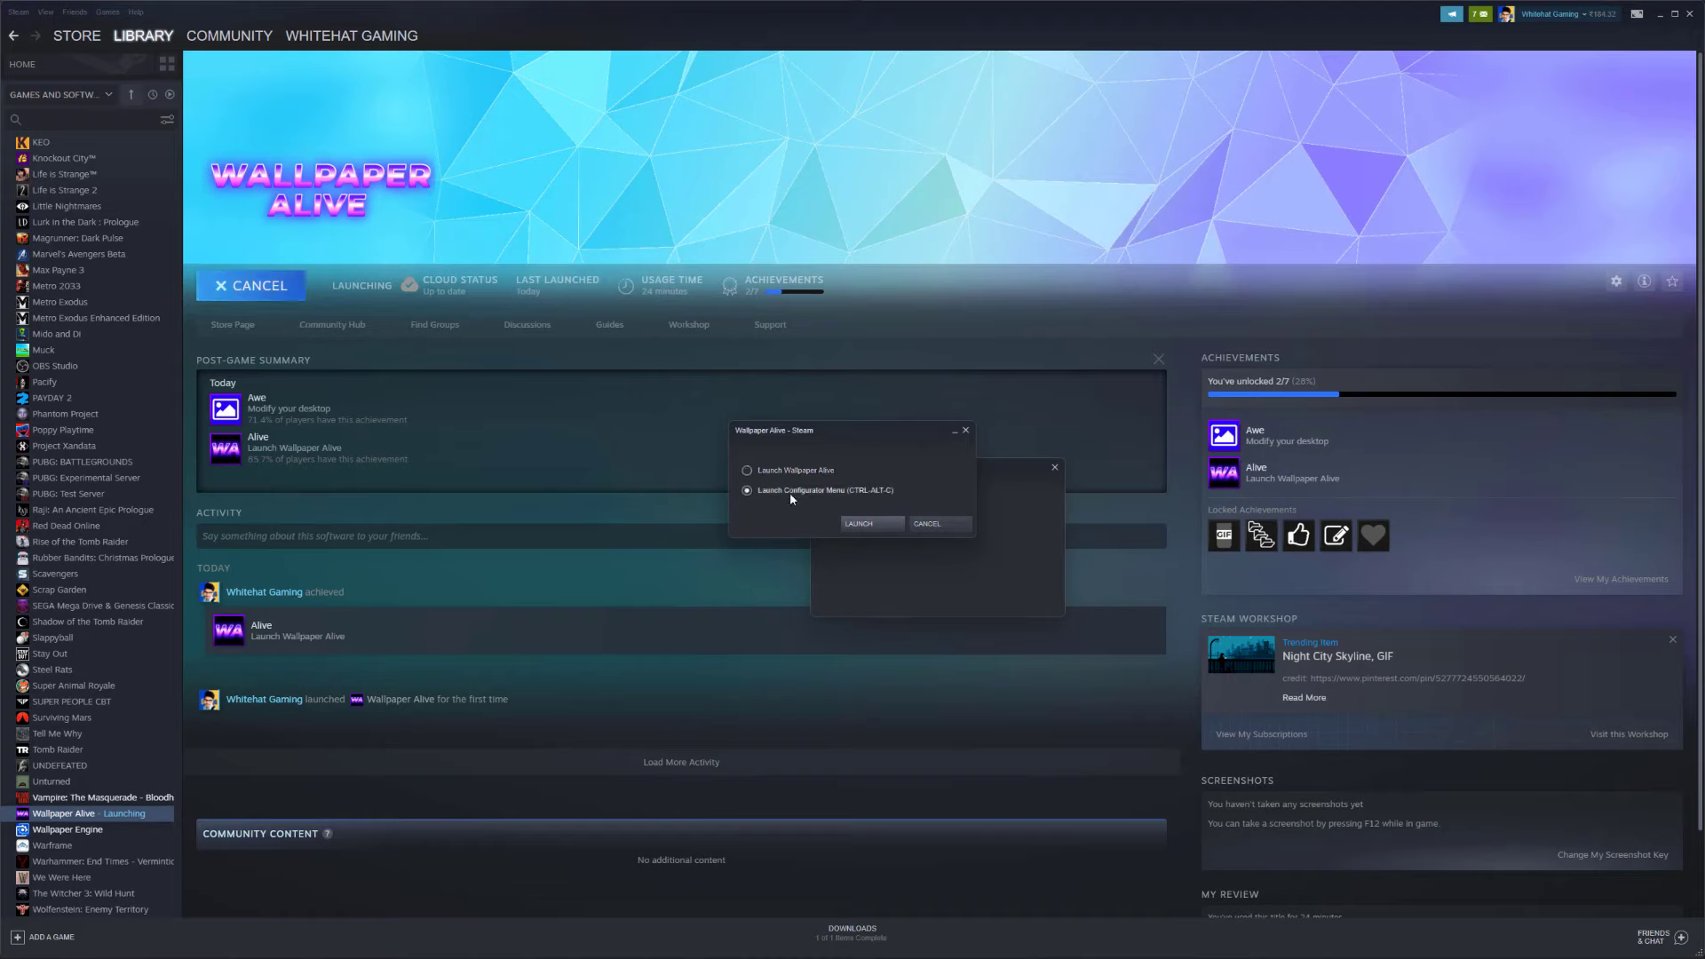
left_click(875, 524)
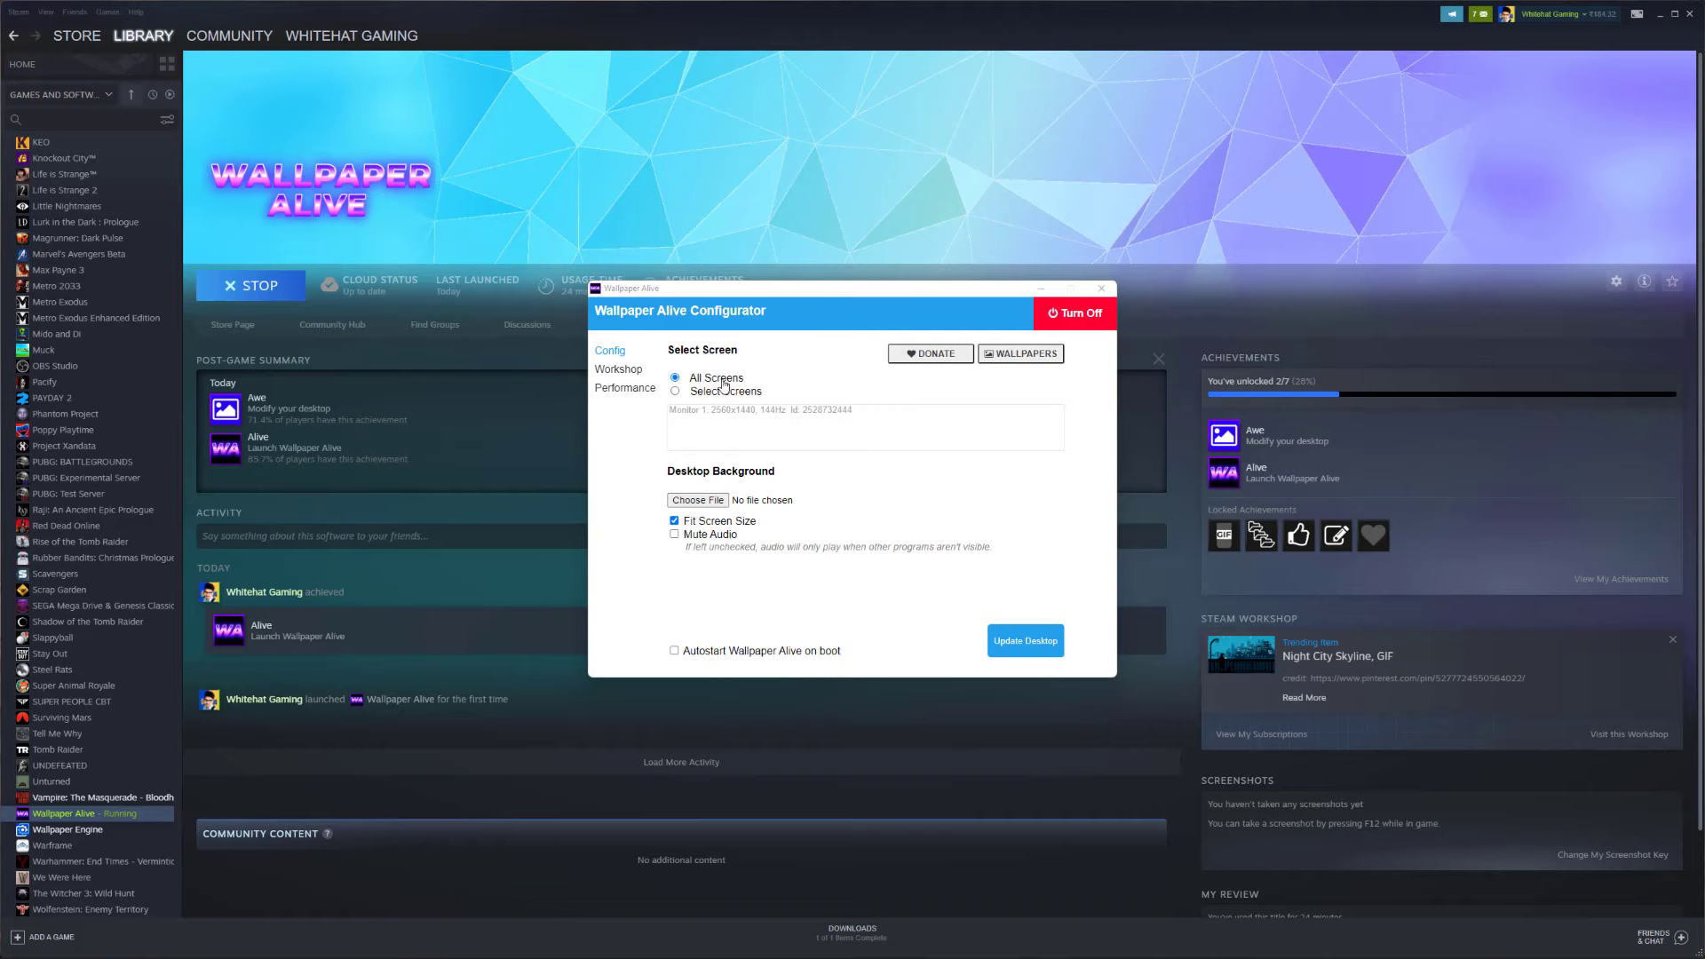
Step: Try the Mute Audio and Autostart Wallpaper Alive on boot options, leaving both turned off
left_click(712, 544)
left_click(756, 653)
left_click(757, 658)
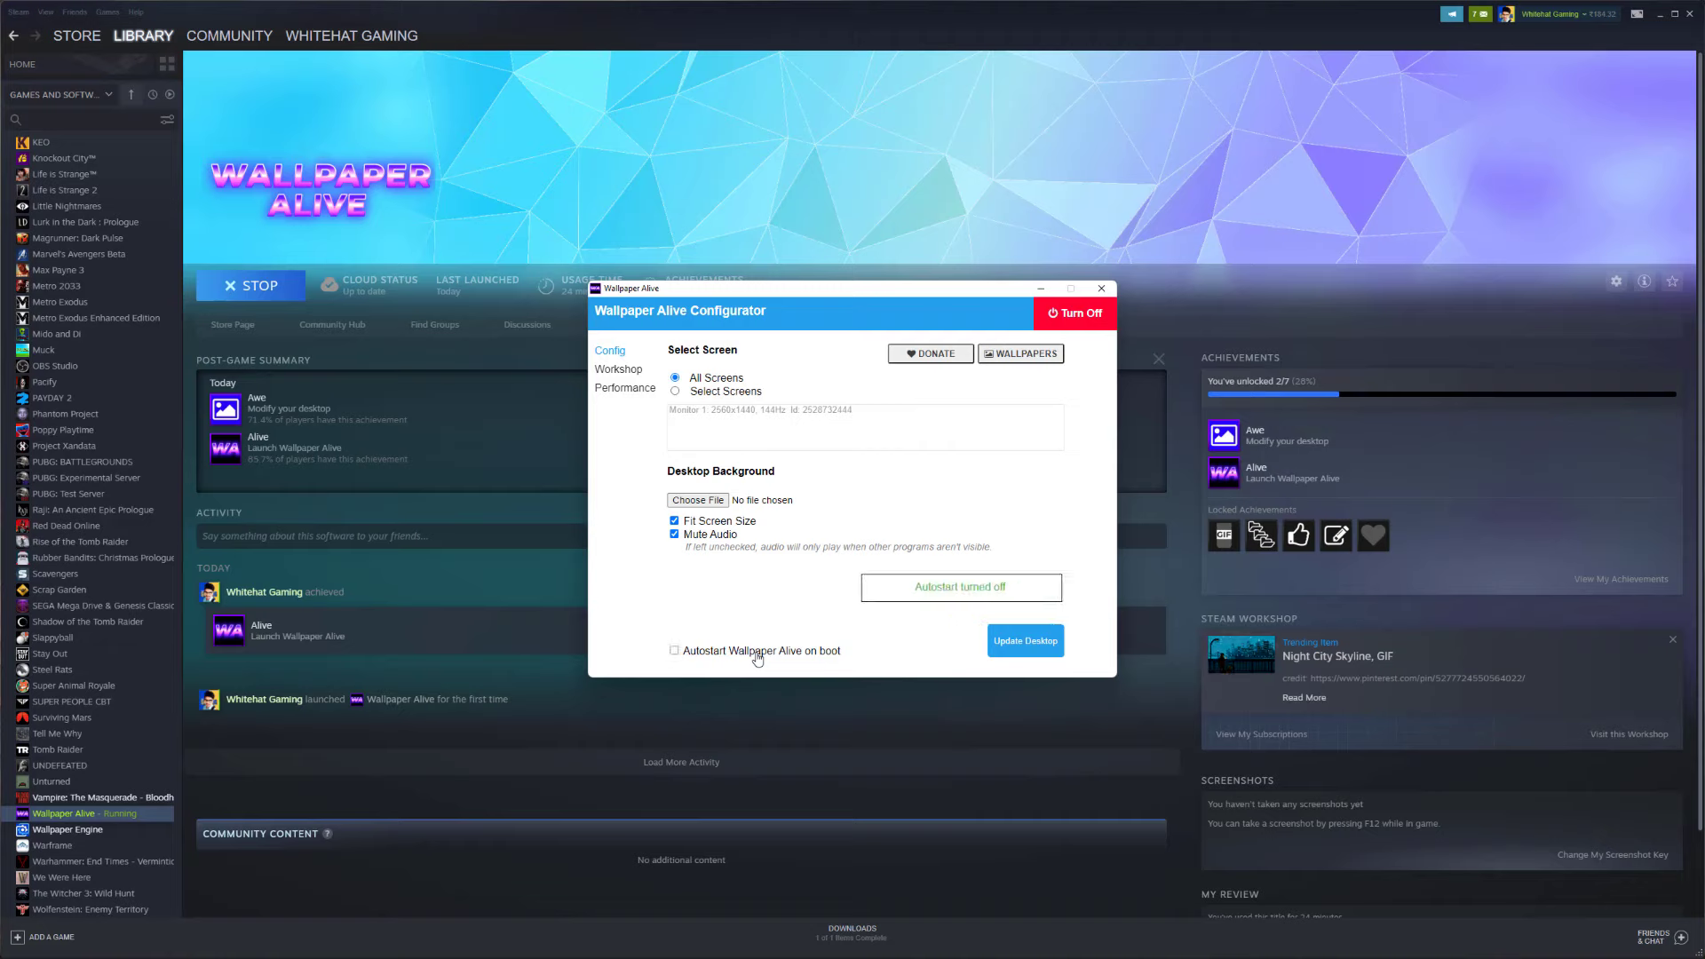
left_click(722, 534)
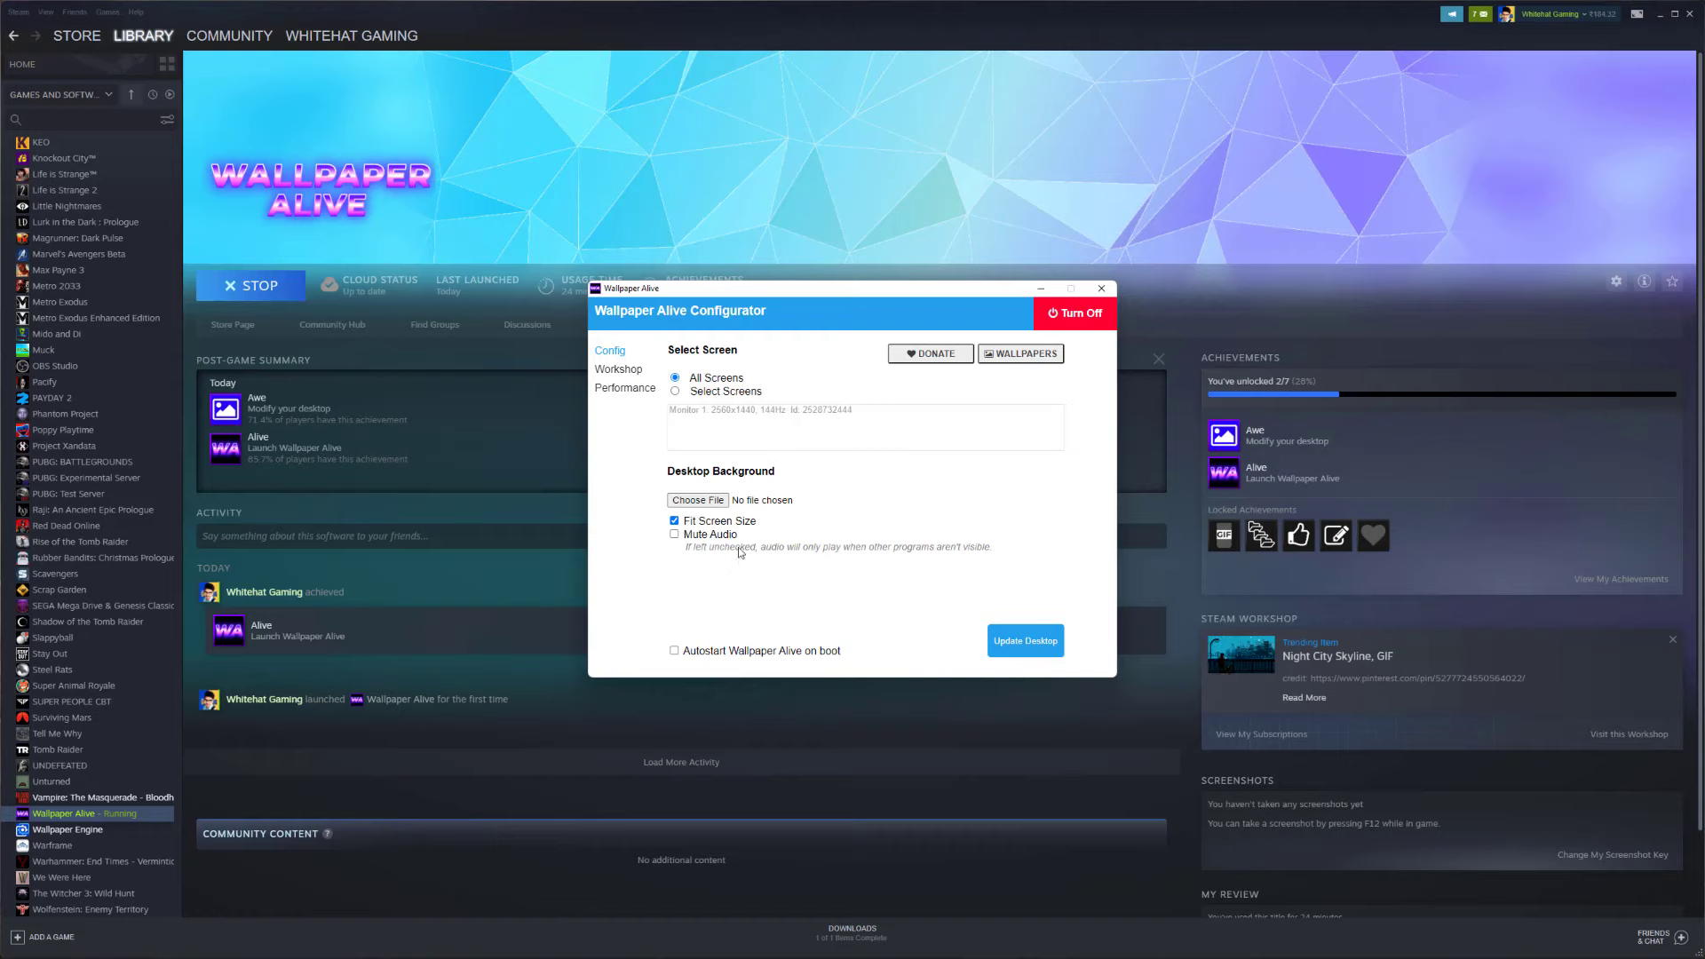
Step: Set nissan-fairlady-240z-desktop-wallpaperwaifu.com.mp4 from Downloads as the desktop background, minimize Steam and move the configurator aside
left_click(698, 501)
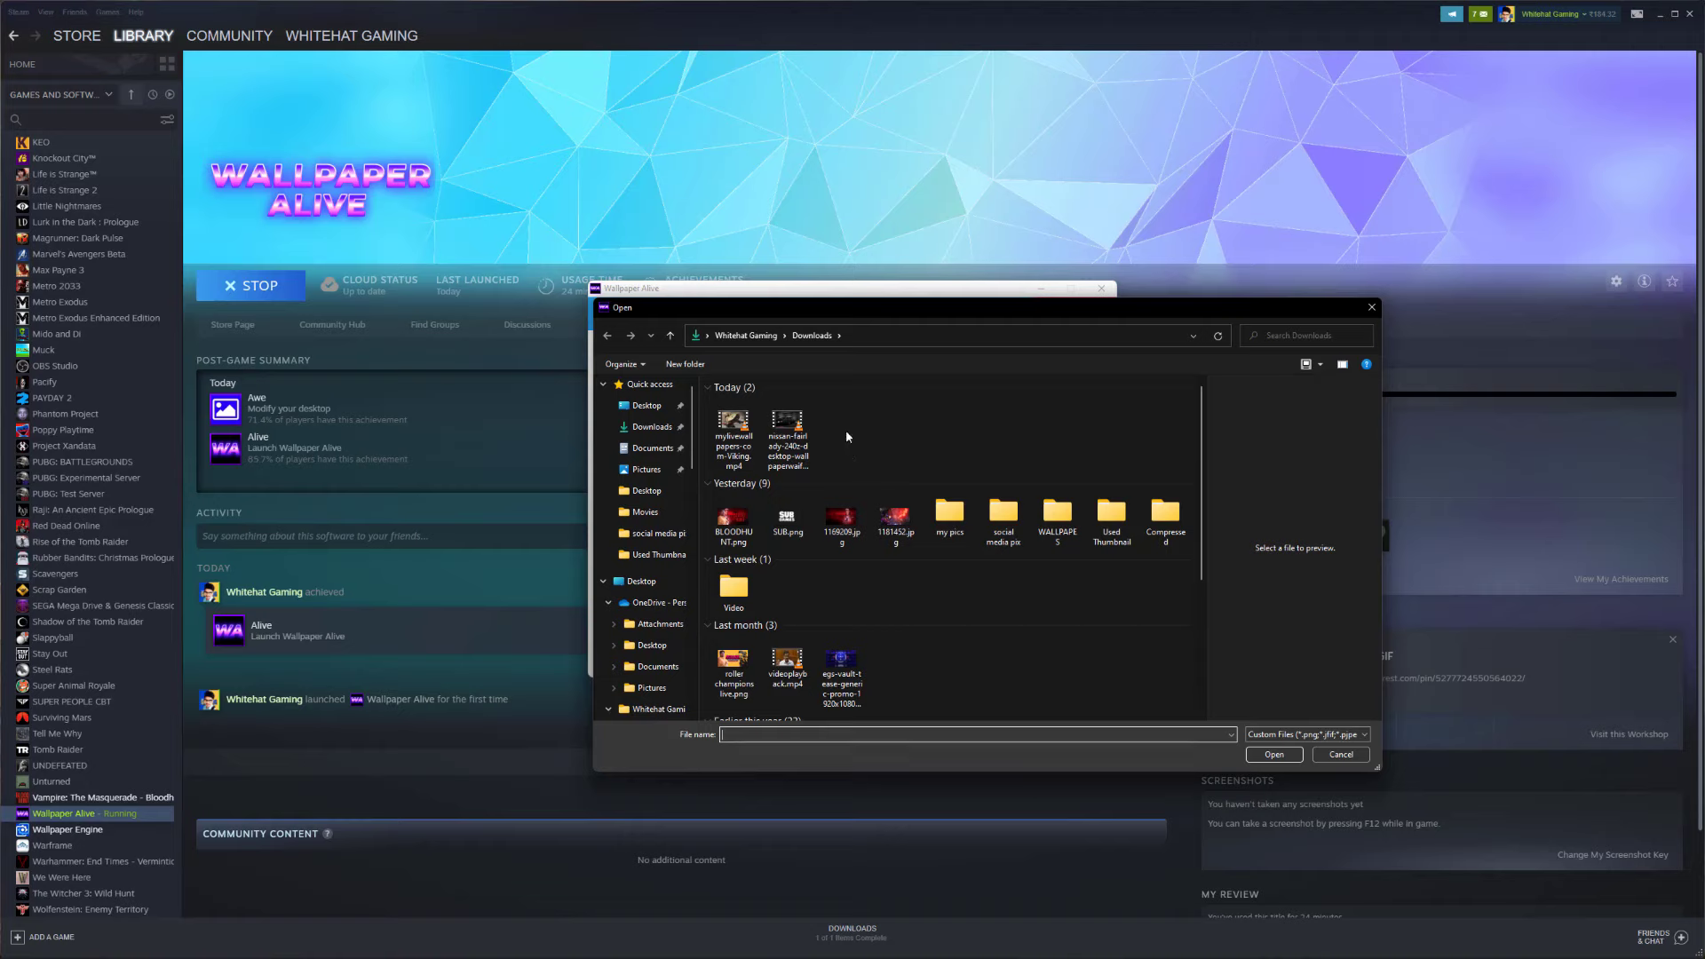
left_click(733, 435)
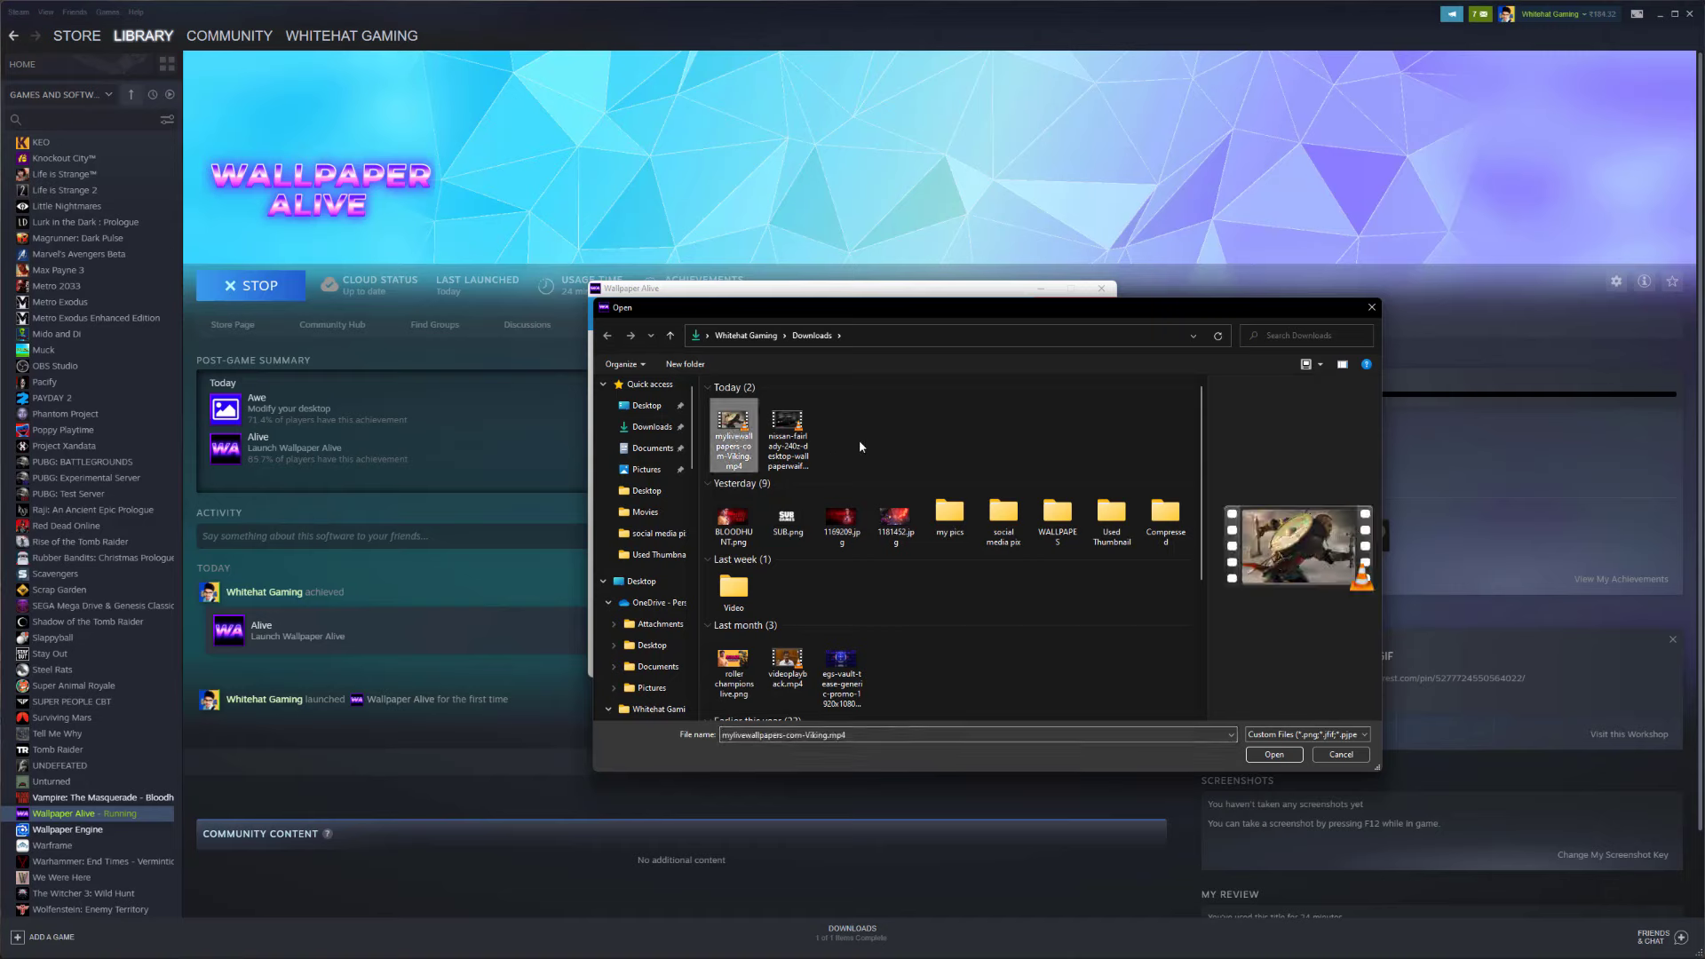
left_click(786, 428)
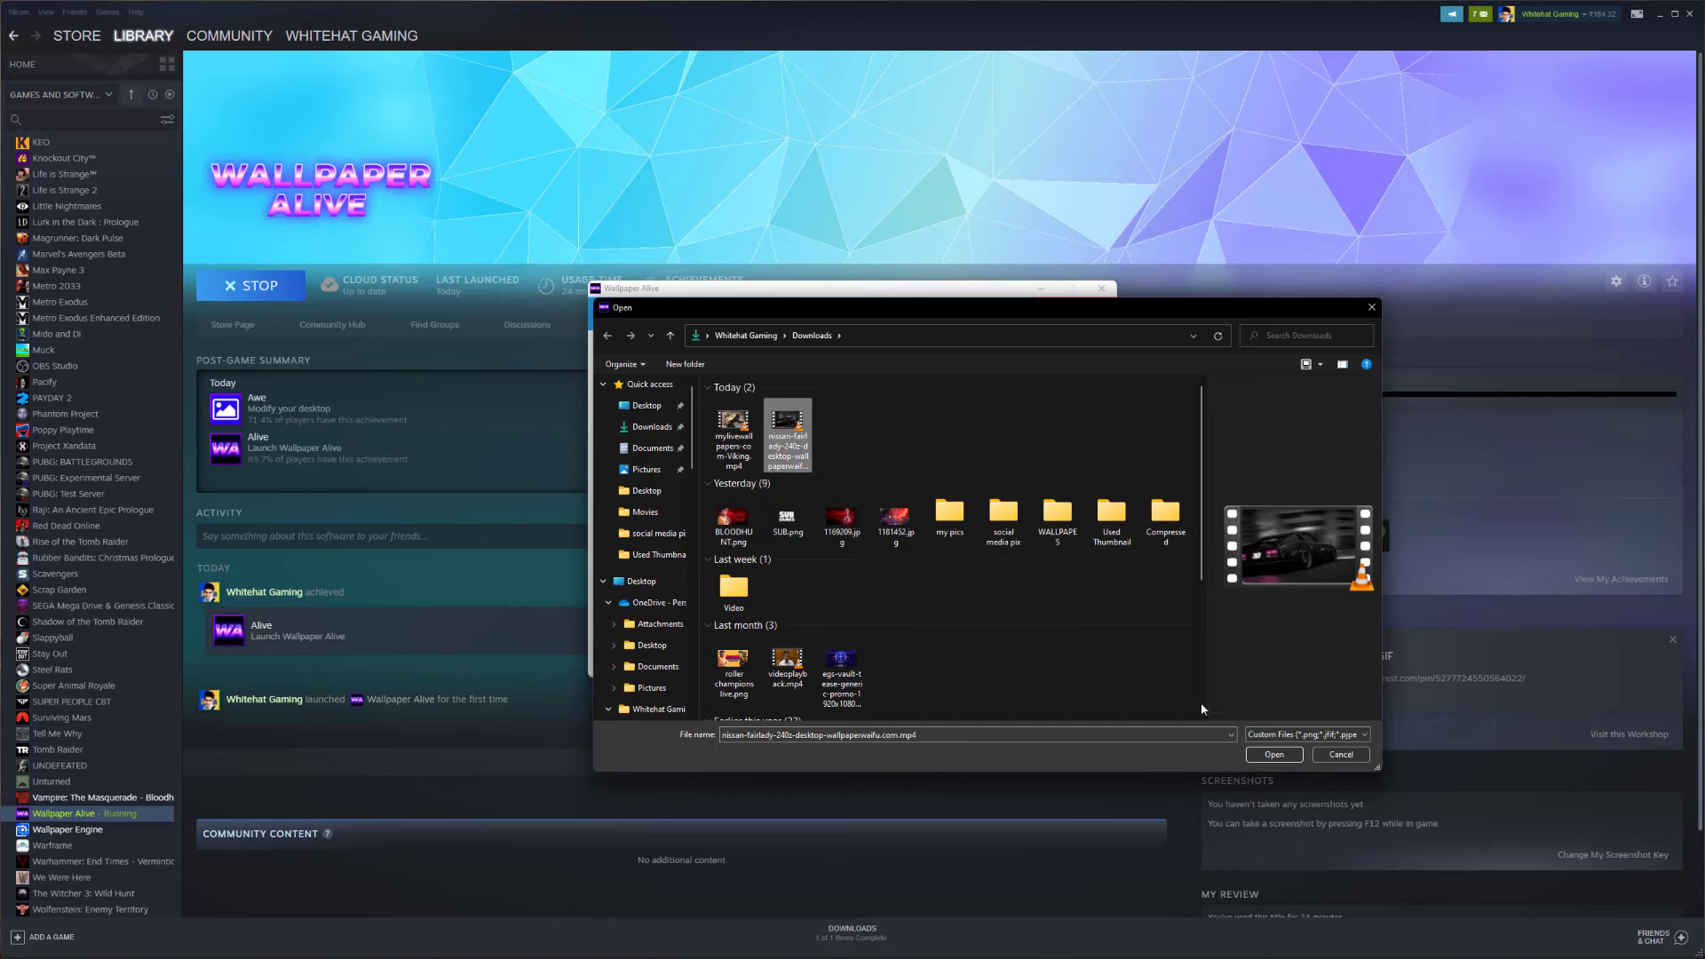
left_click(1274, 754)
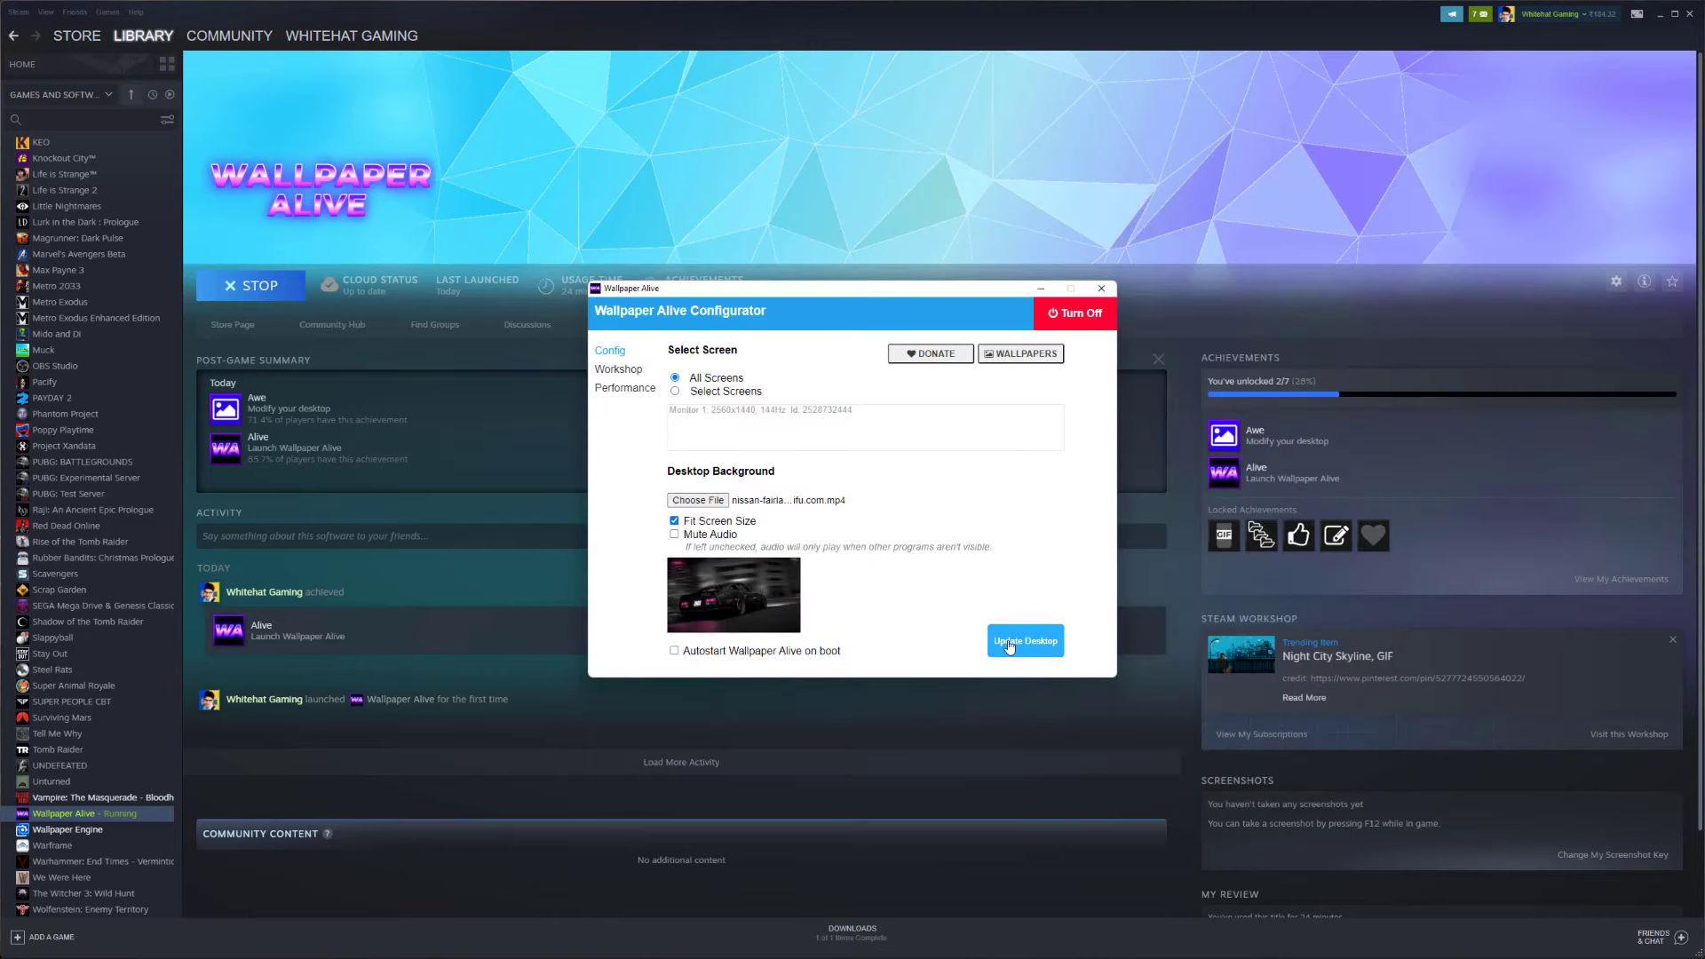
left_click(1009, 646)
left_click(1660, 14)
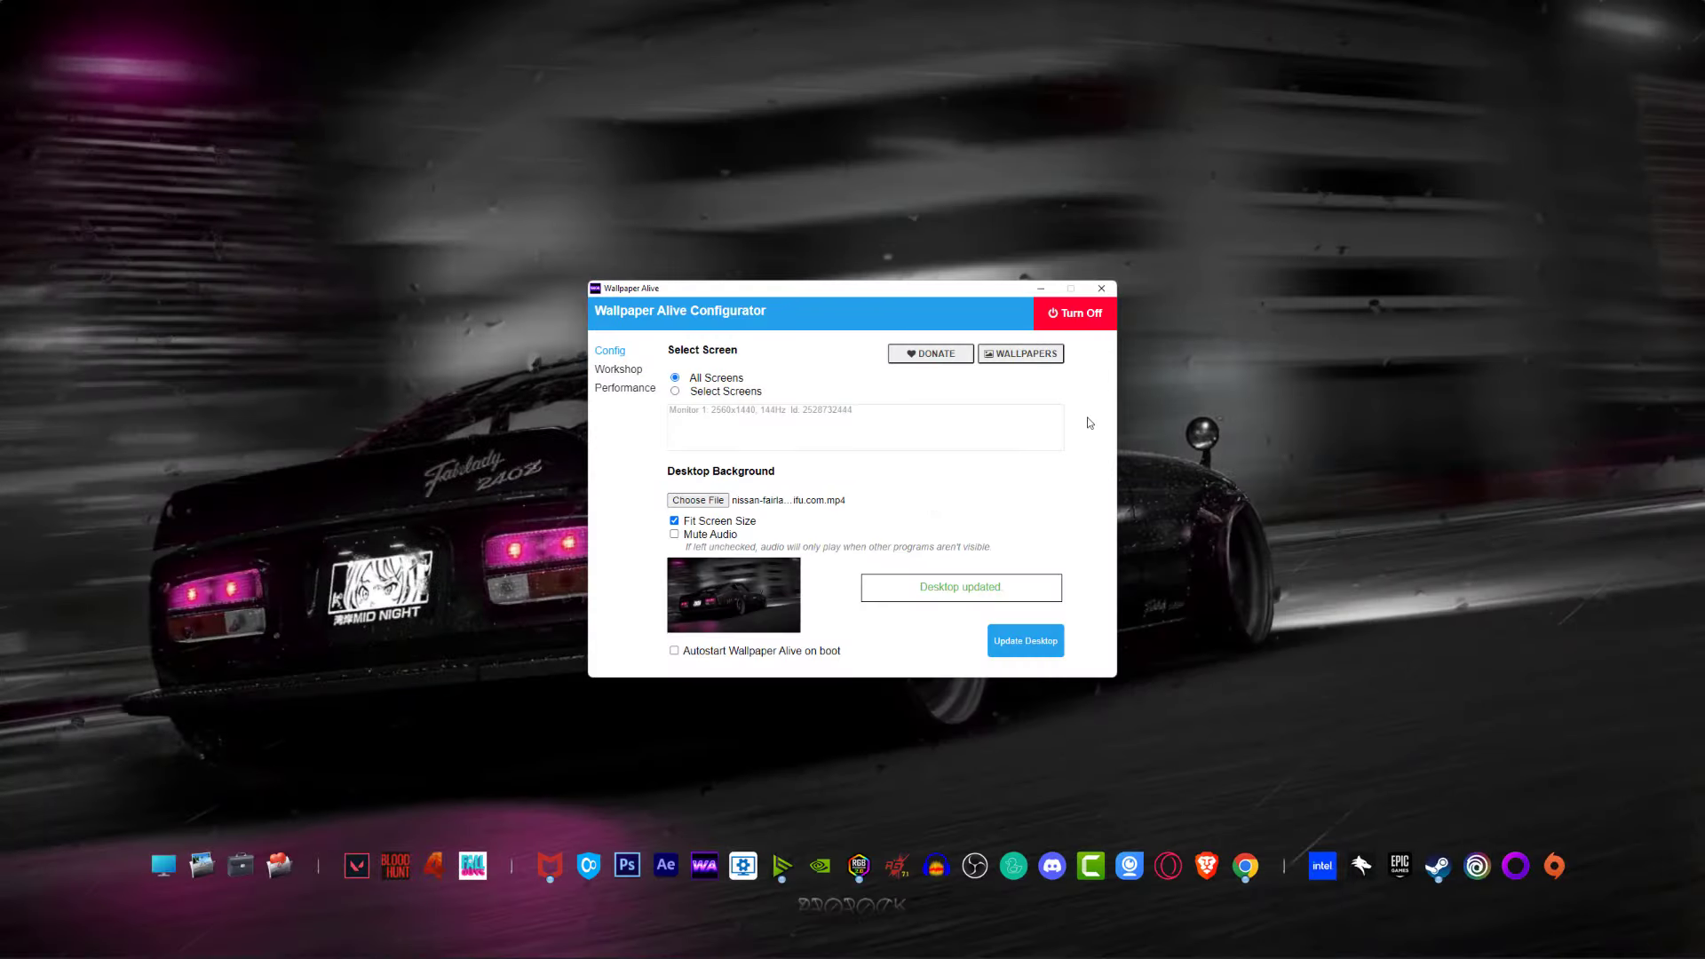
left_click_drag(954, 293, 1263, 166)
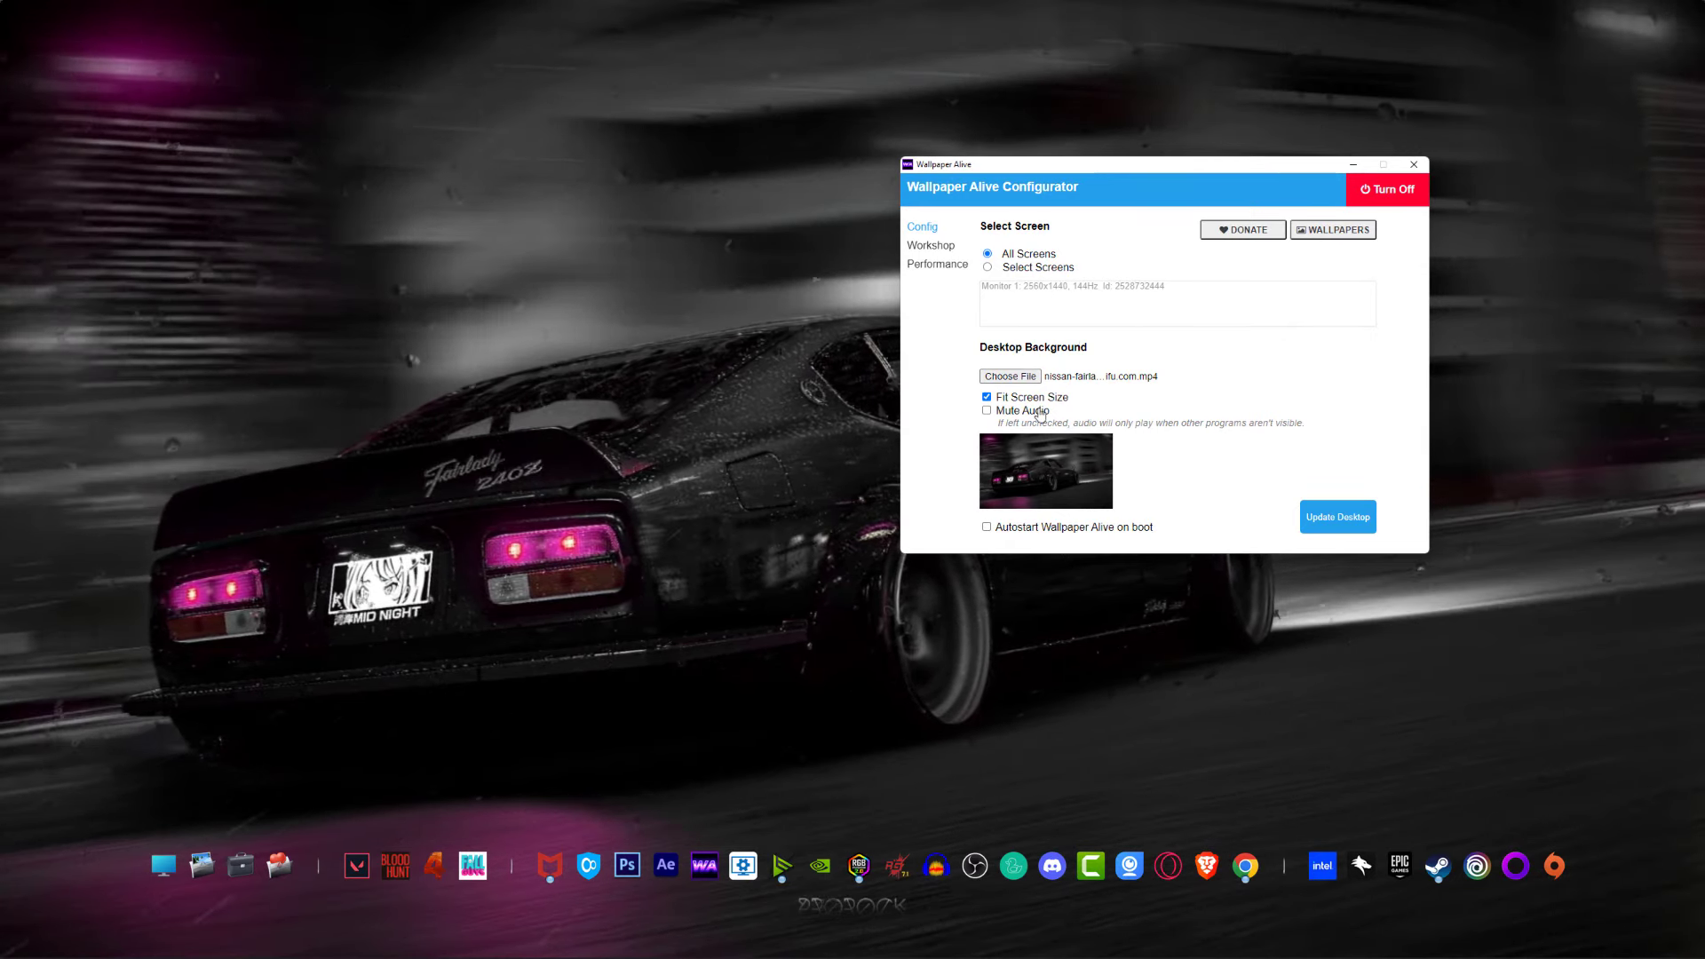
Step: Set BlackPanther.mp4 from the Black Panther folder inside WALLPAPES as the desktop background and update the desktop
left_click(1028, 380)
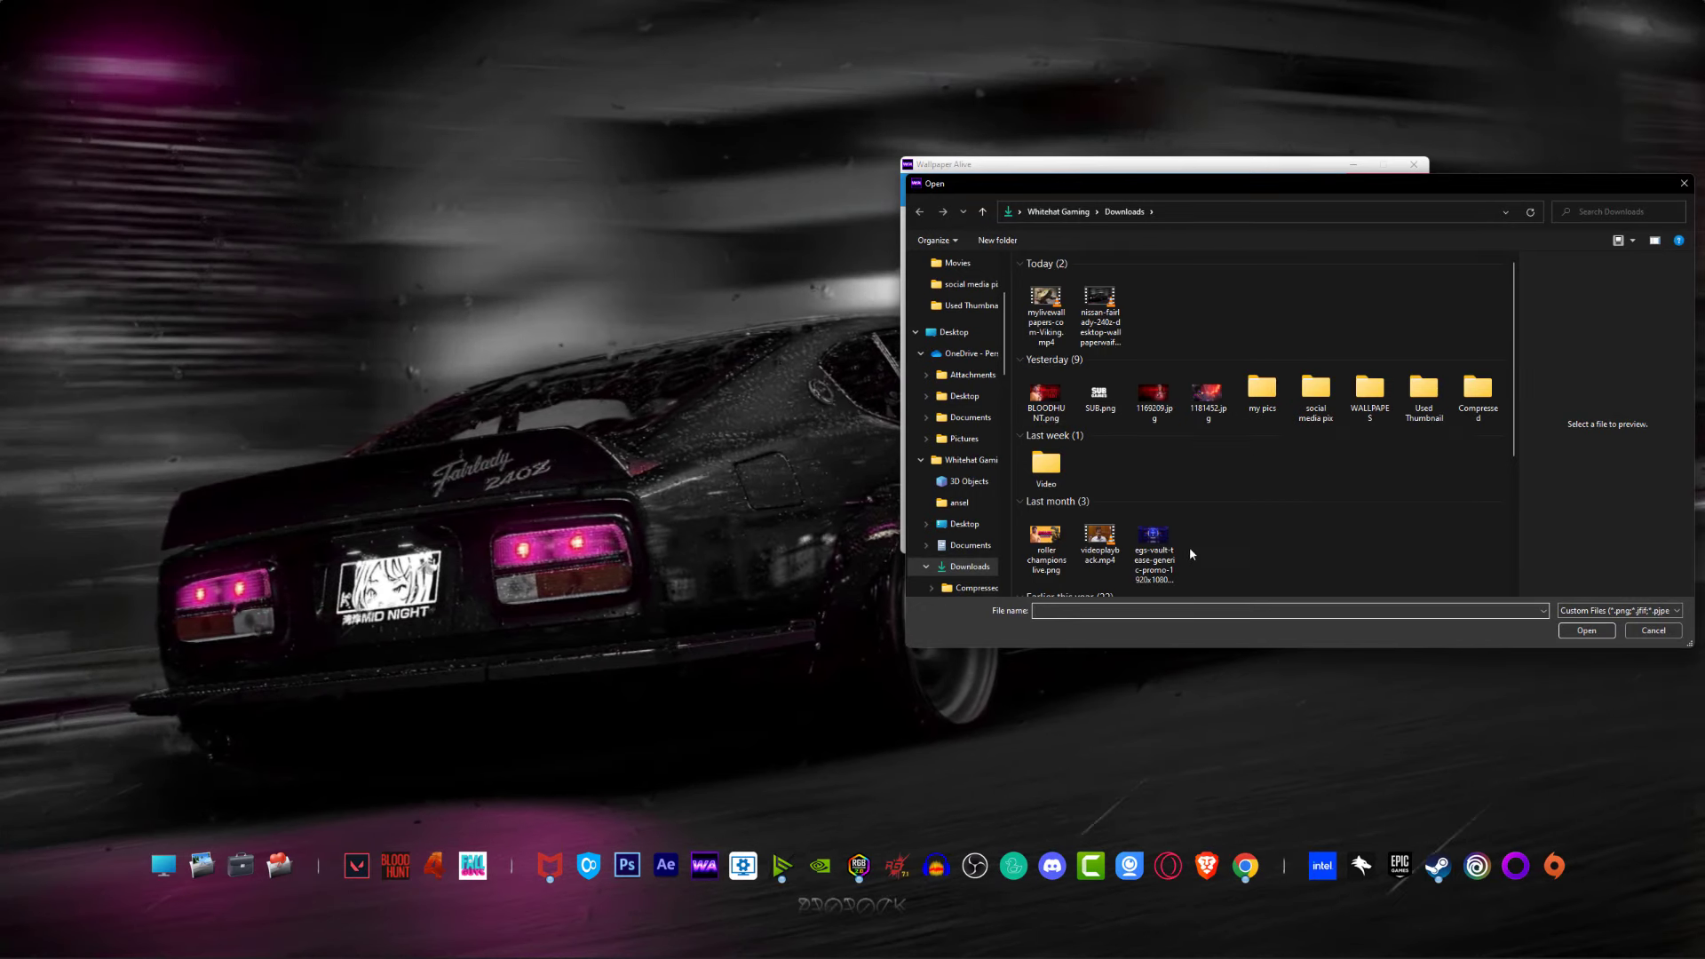
double_click(1369, 390)
double_click(1056, 294)
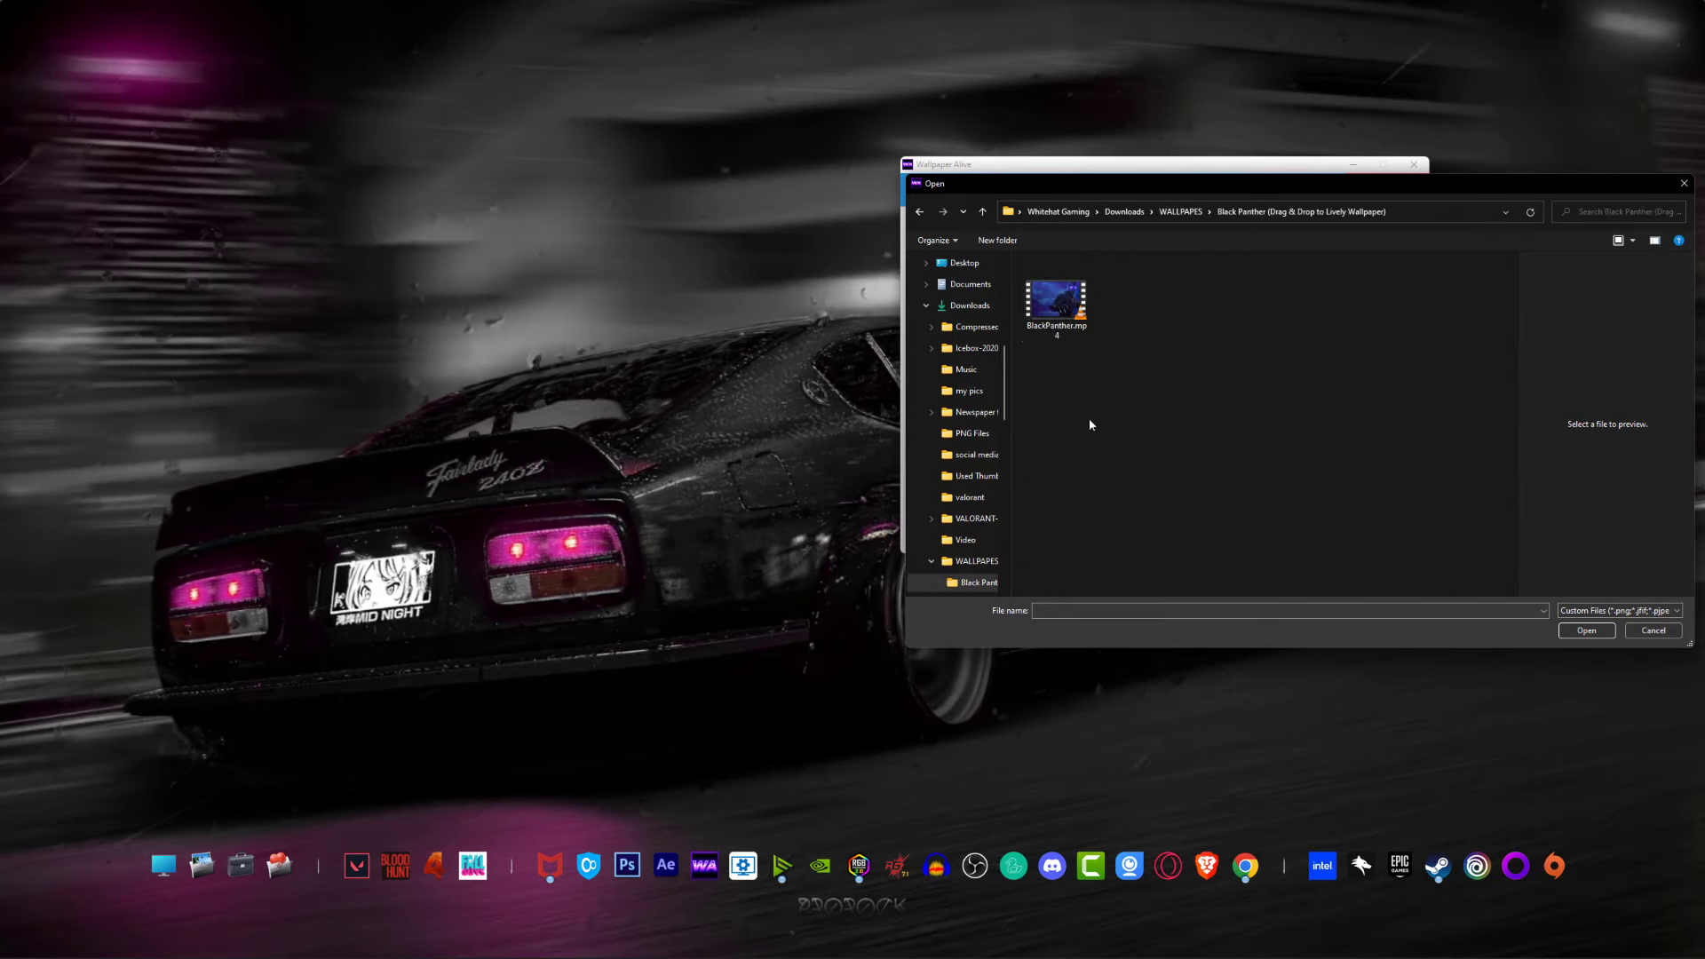
left_click(1056, 302)
left_click(1587, 630)
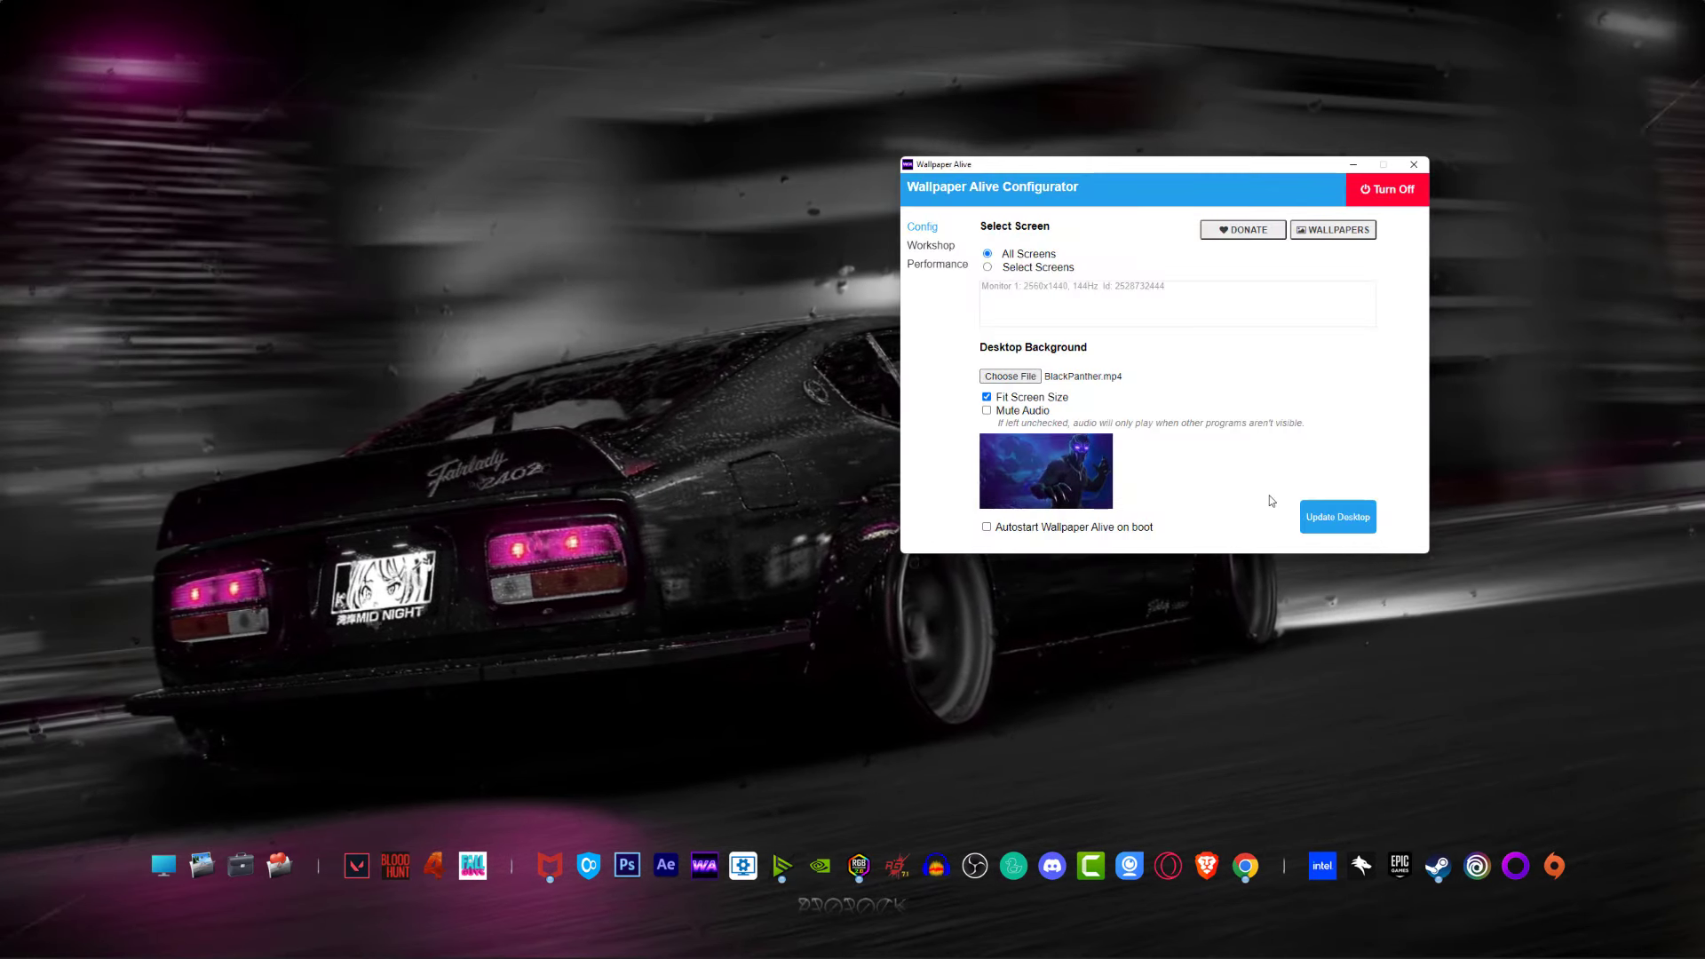
left_click(1341, 524)
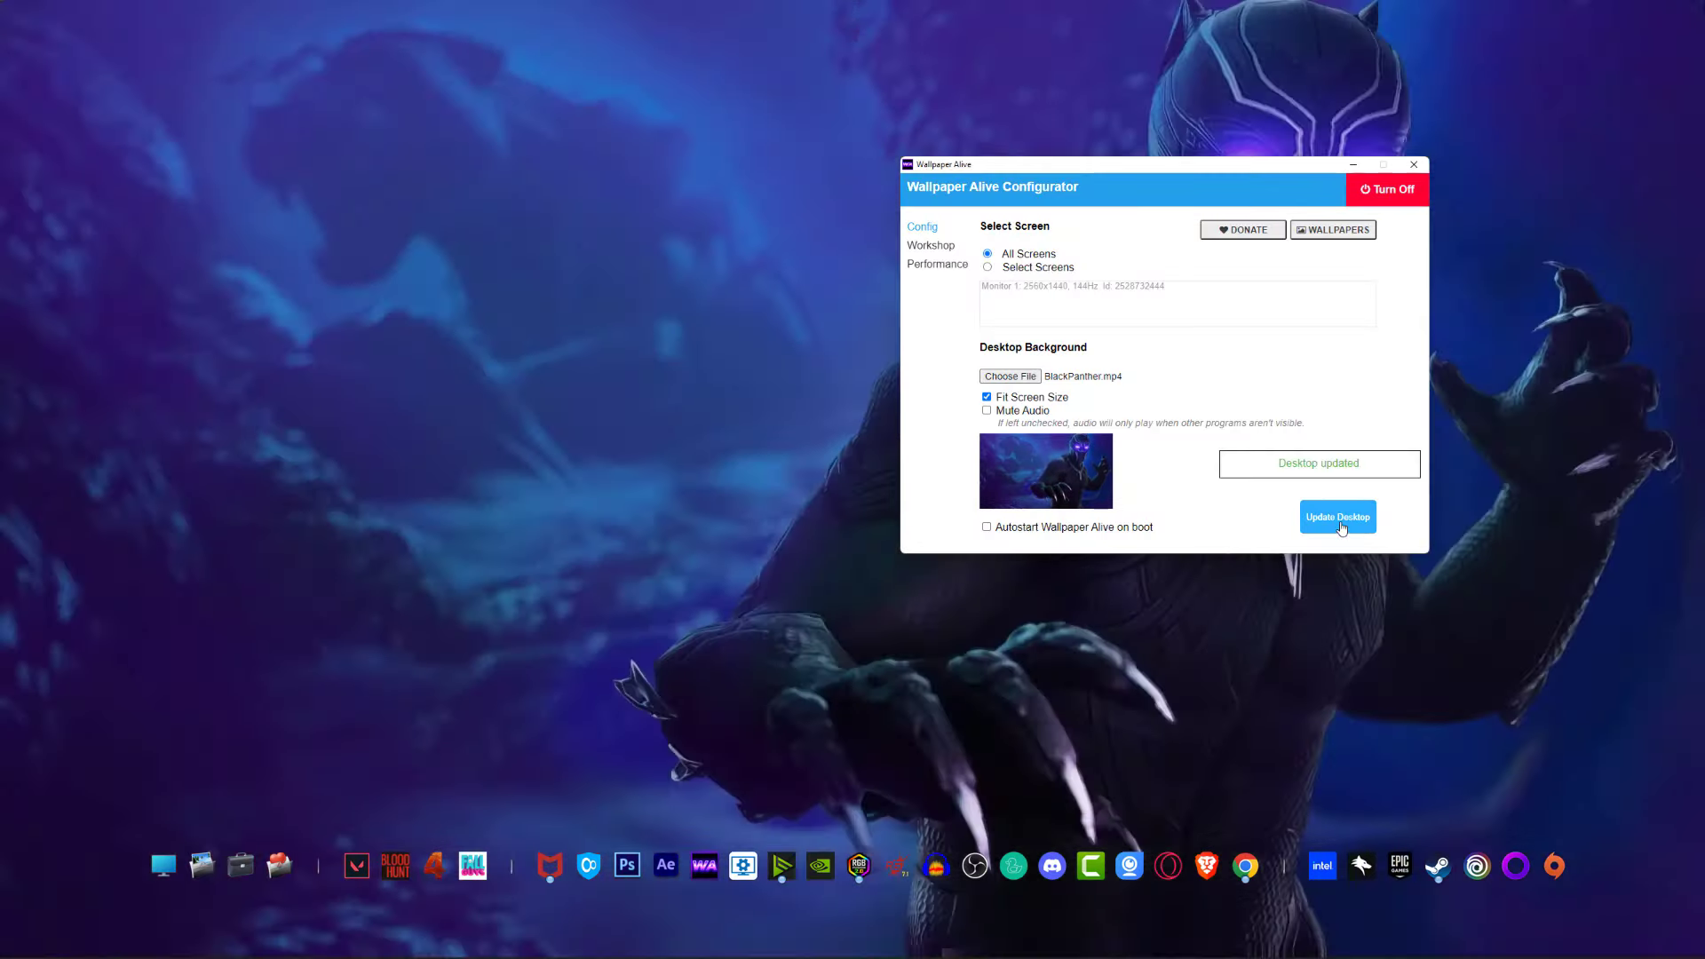
Step: Move the configurator off the wallpaper's subject and open its wallpaper resources page in a maximized browser window
left_click_drag(1332, 175, 878, 275)
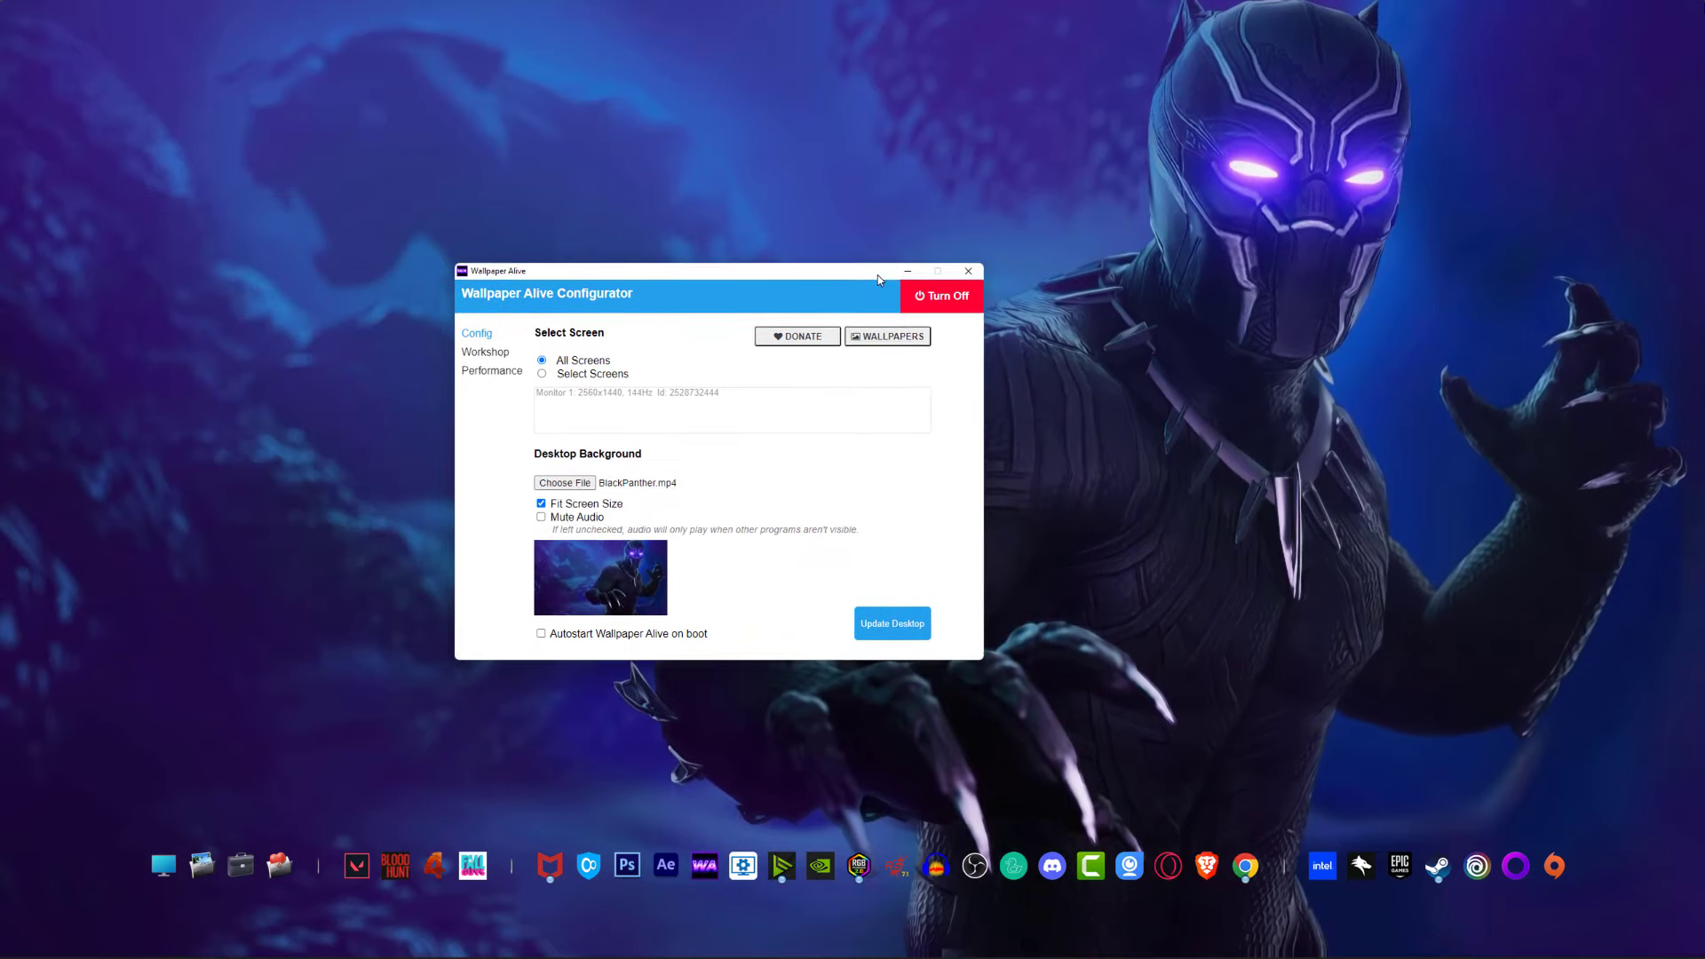
left_click(886, 338)
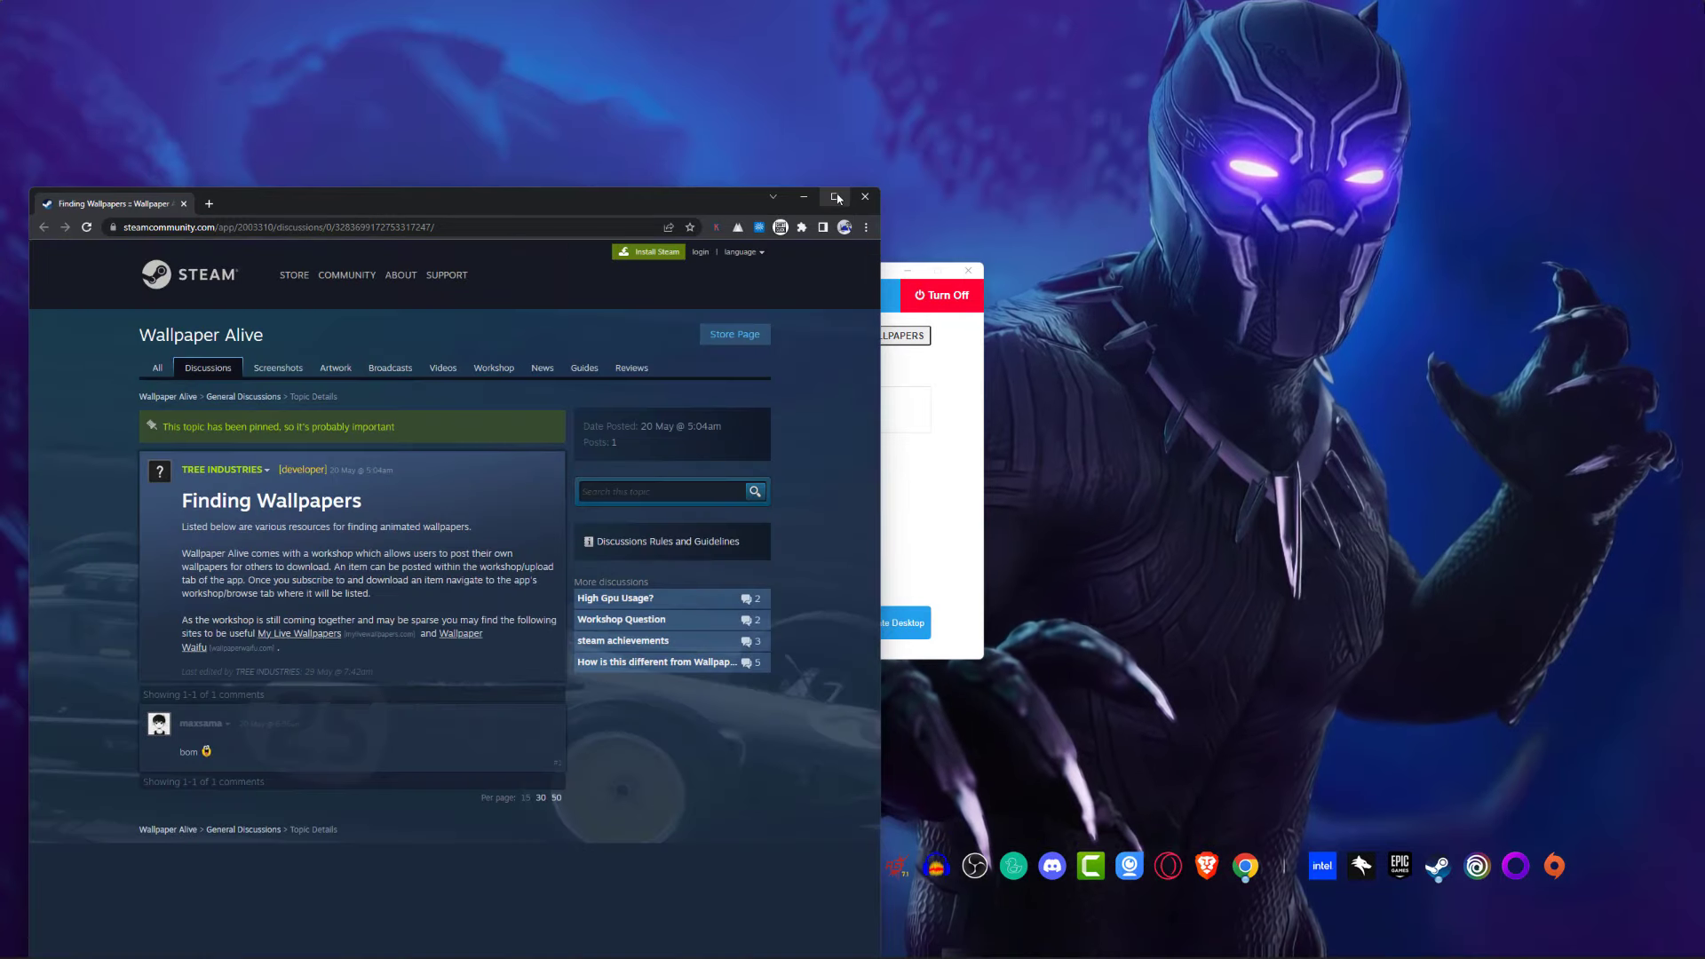
double_click(838, 197)
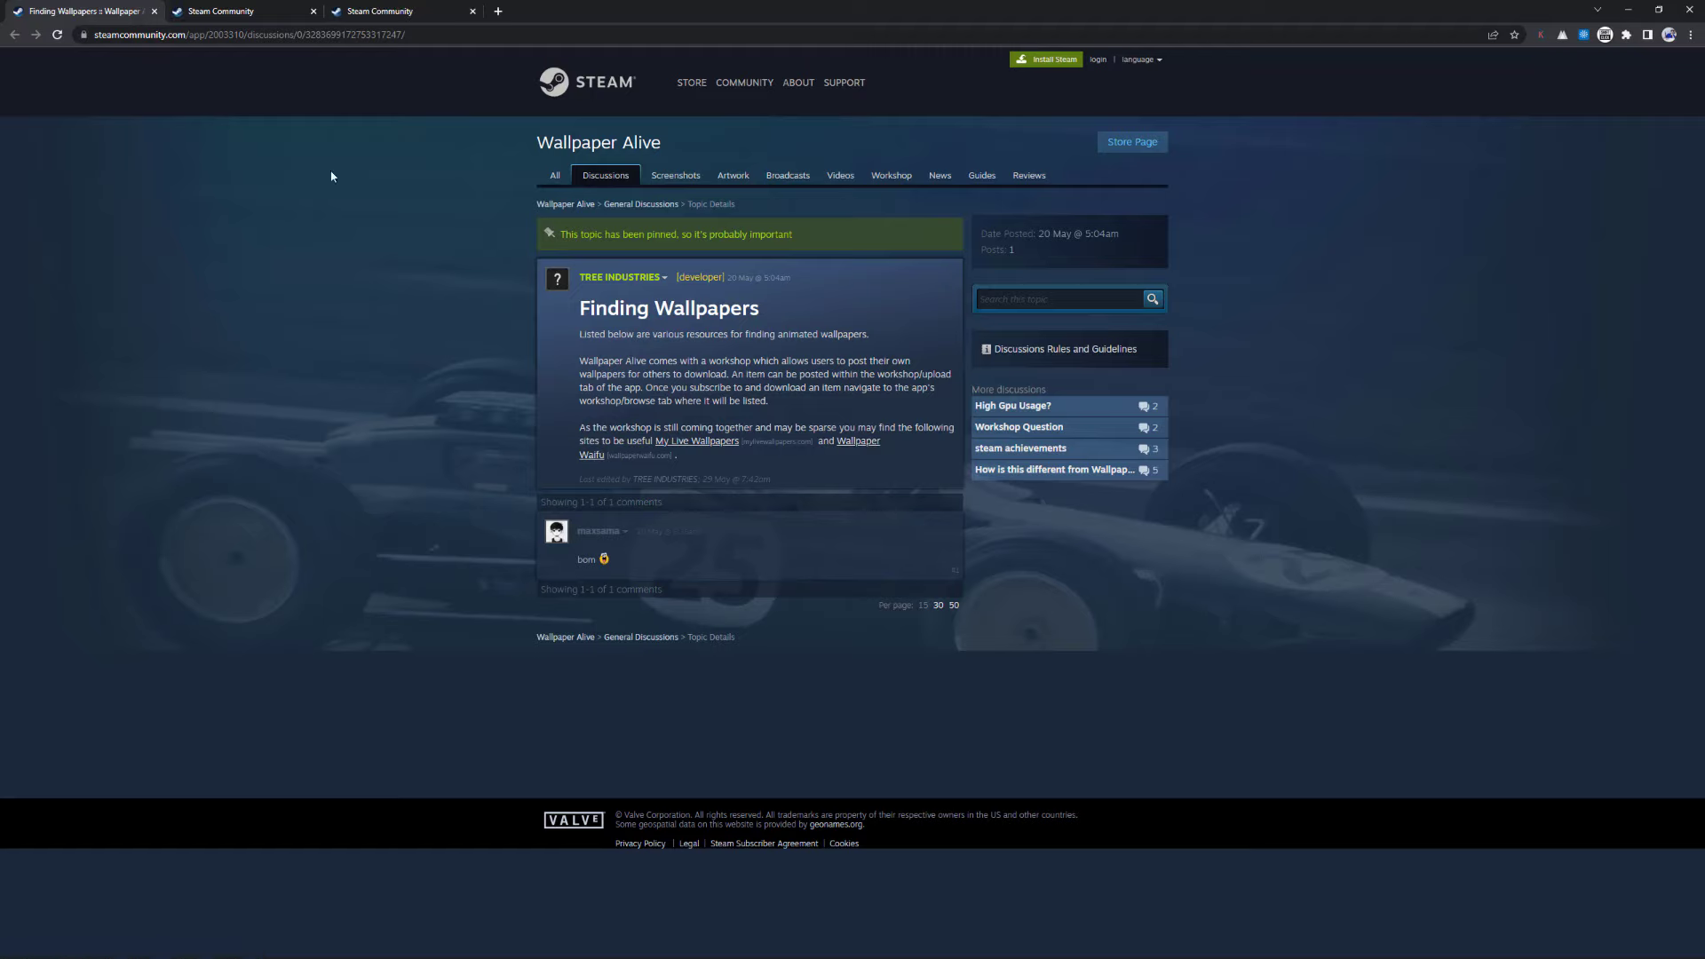
Step: Continue past the Steam notices to mylivewallpapers.com and wallpaperwaifu.com, and return to the MyLiveWallpapers site
key("ctrl+Tab")
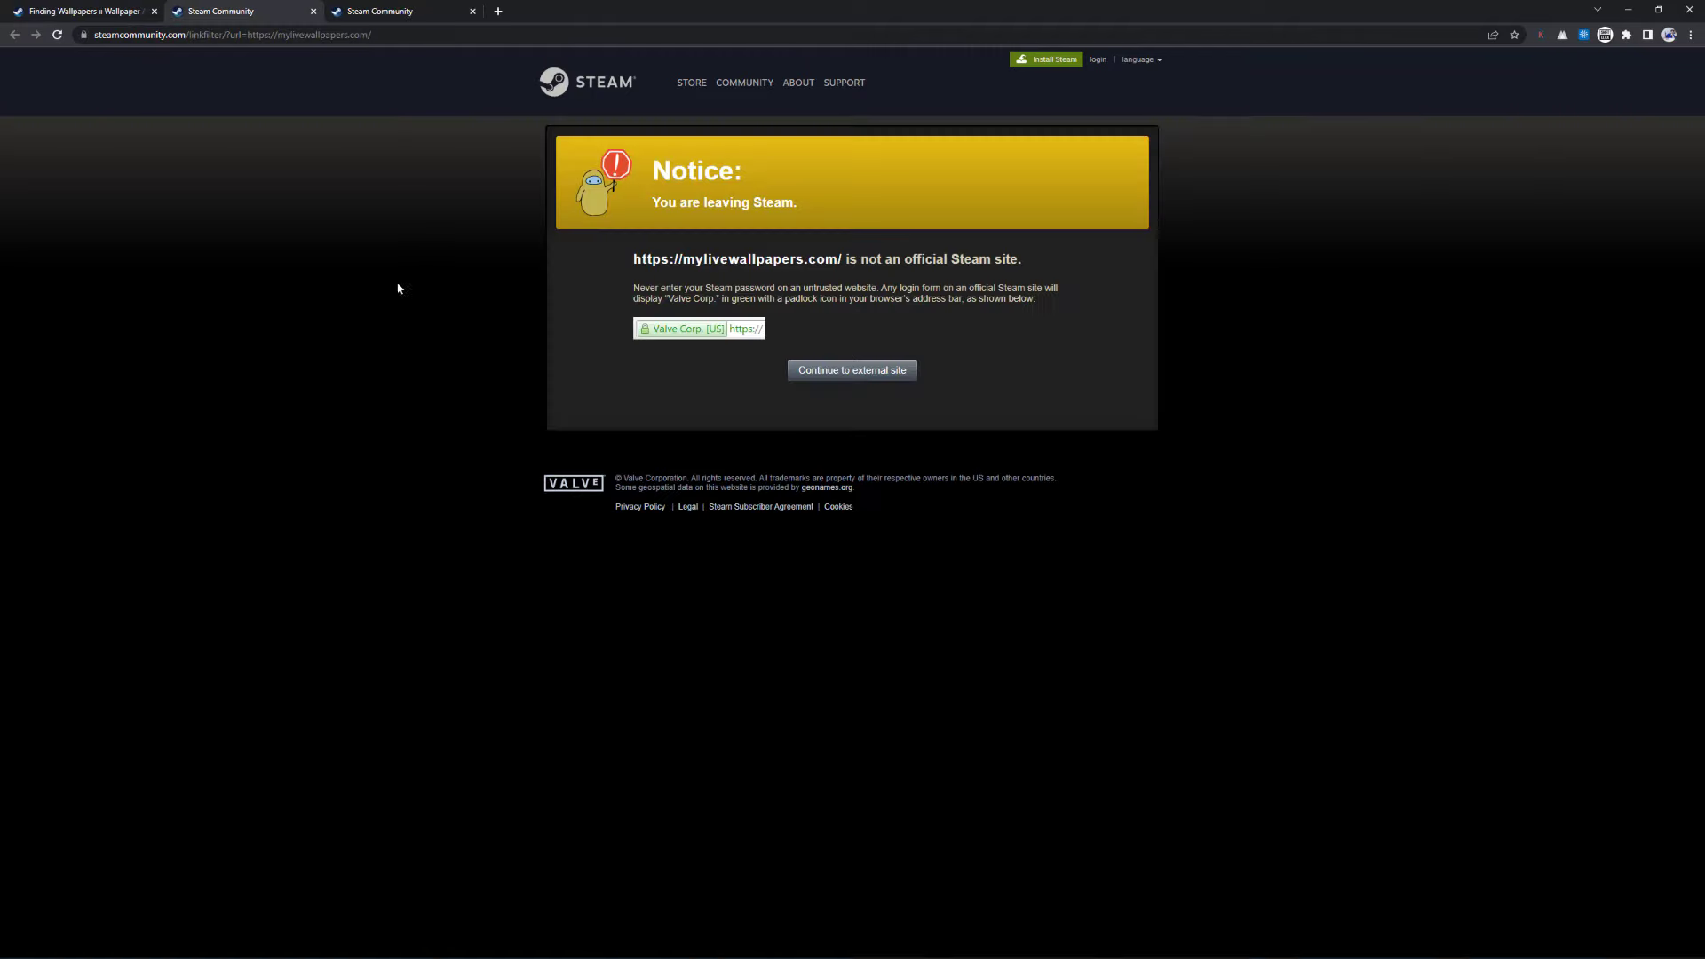
left_click(837, 377)
left_click(401, 23)
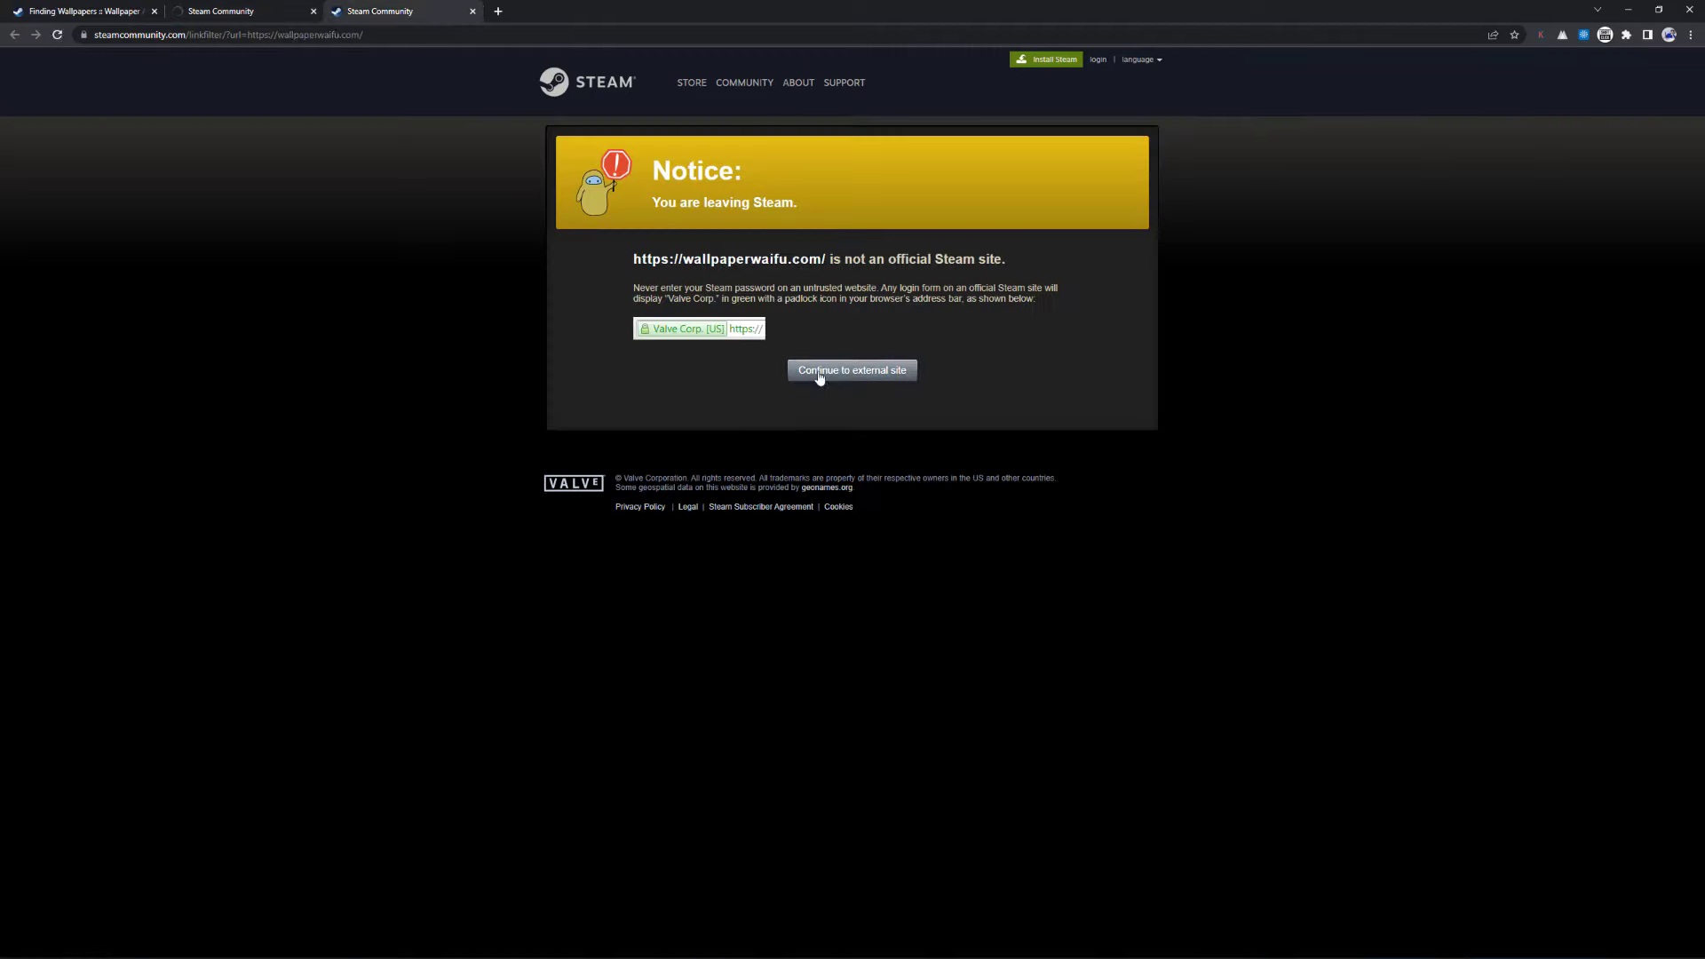
left_click(792, 378)
key("ctrl+shift+Tab")
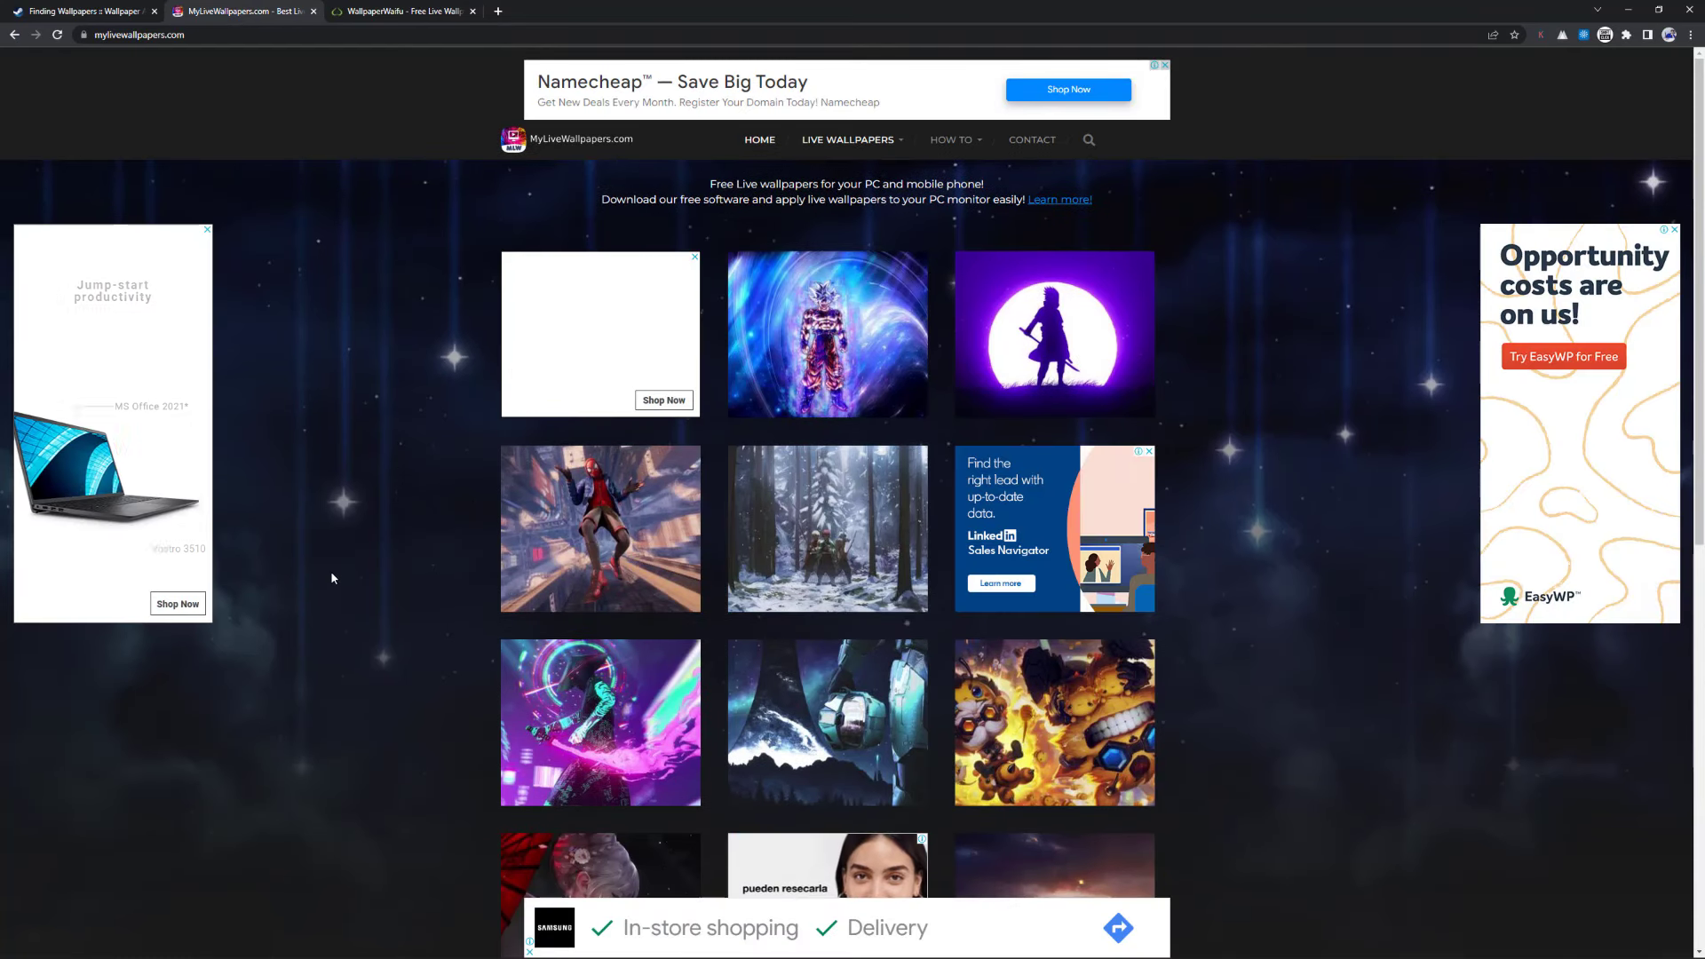
Step: Browse to the second page of MyLiveWallpapers and open the Viking live wallpaper
scroll(332, 577, "down", 5)
scroll(354, 637, "down", 4)
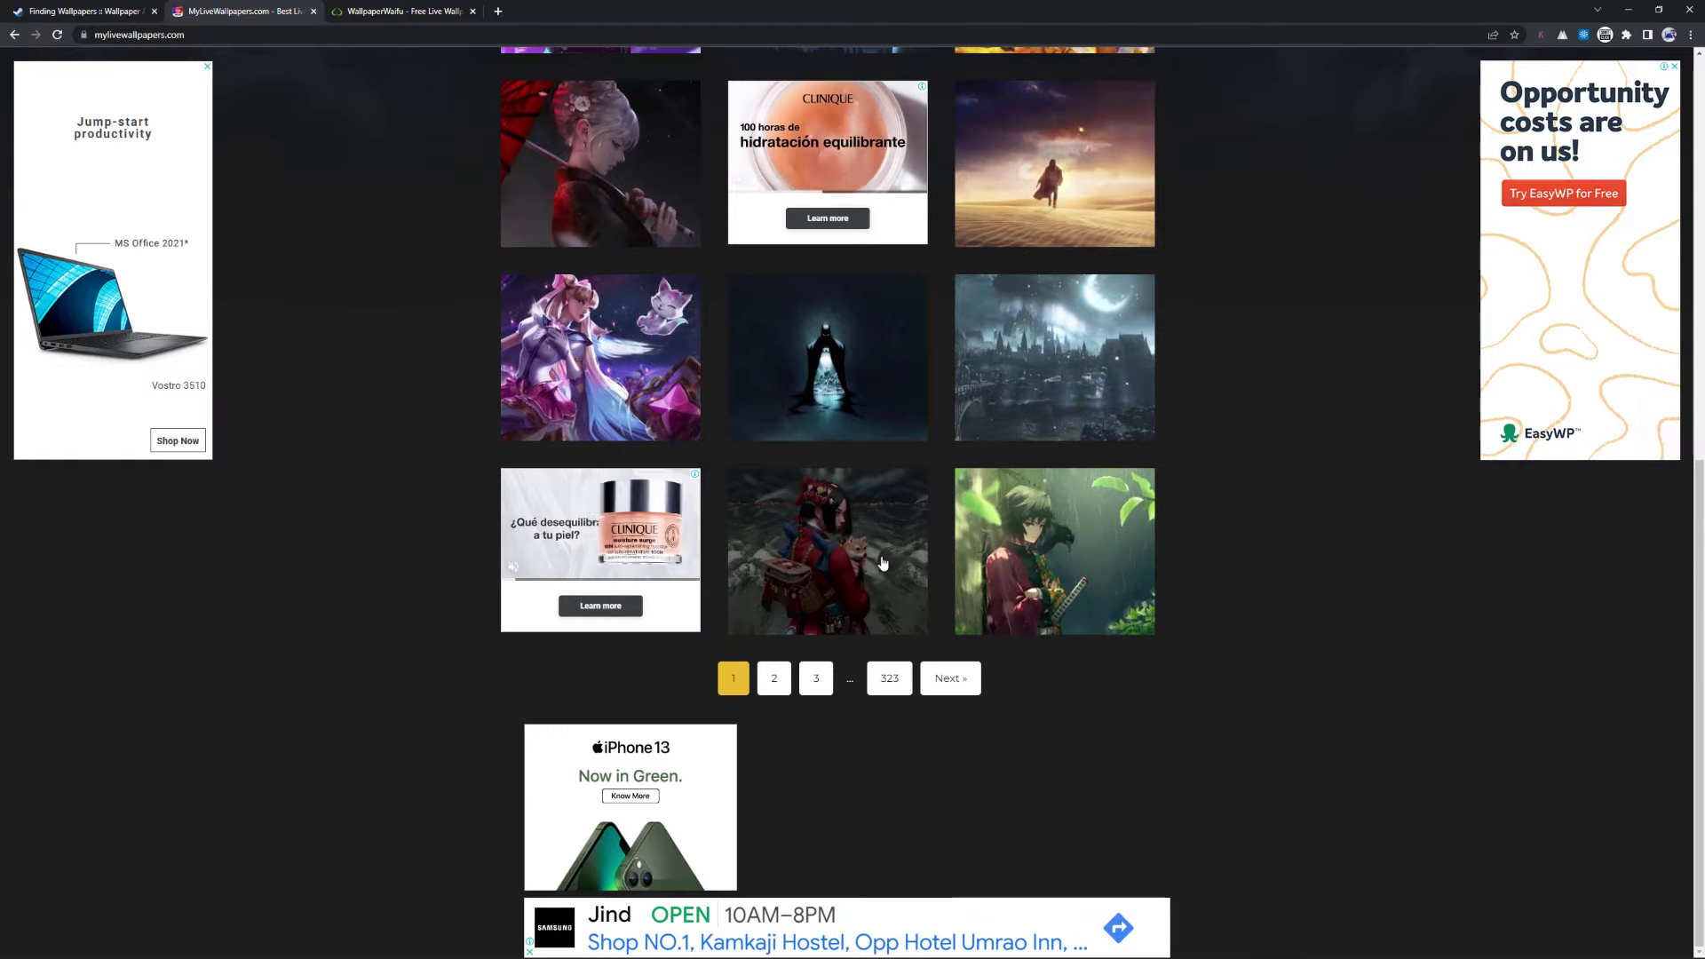
left_click(773, 678)
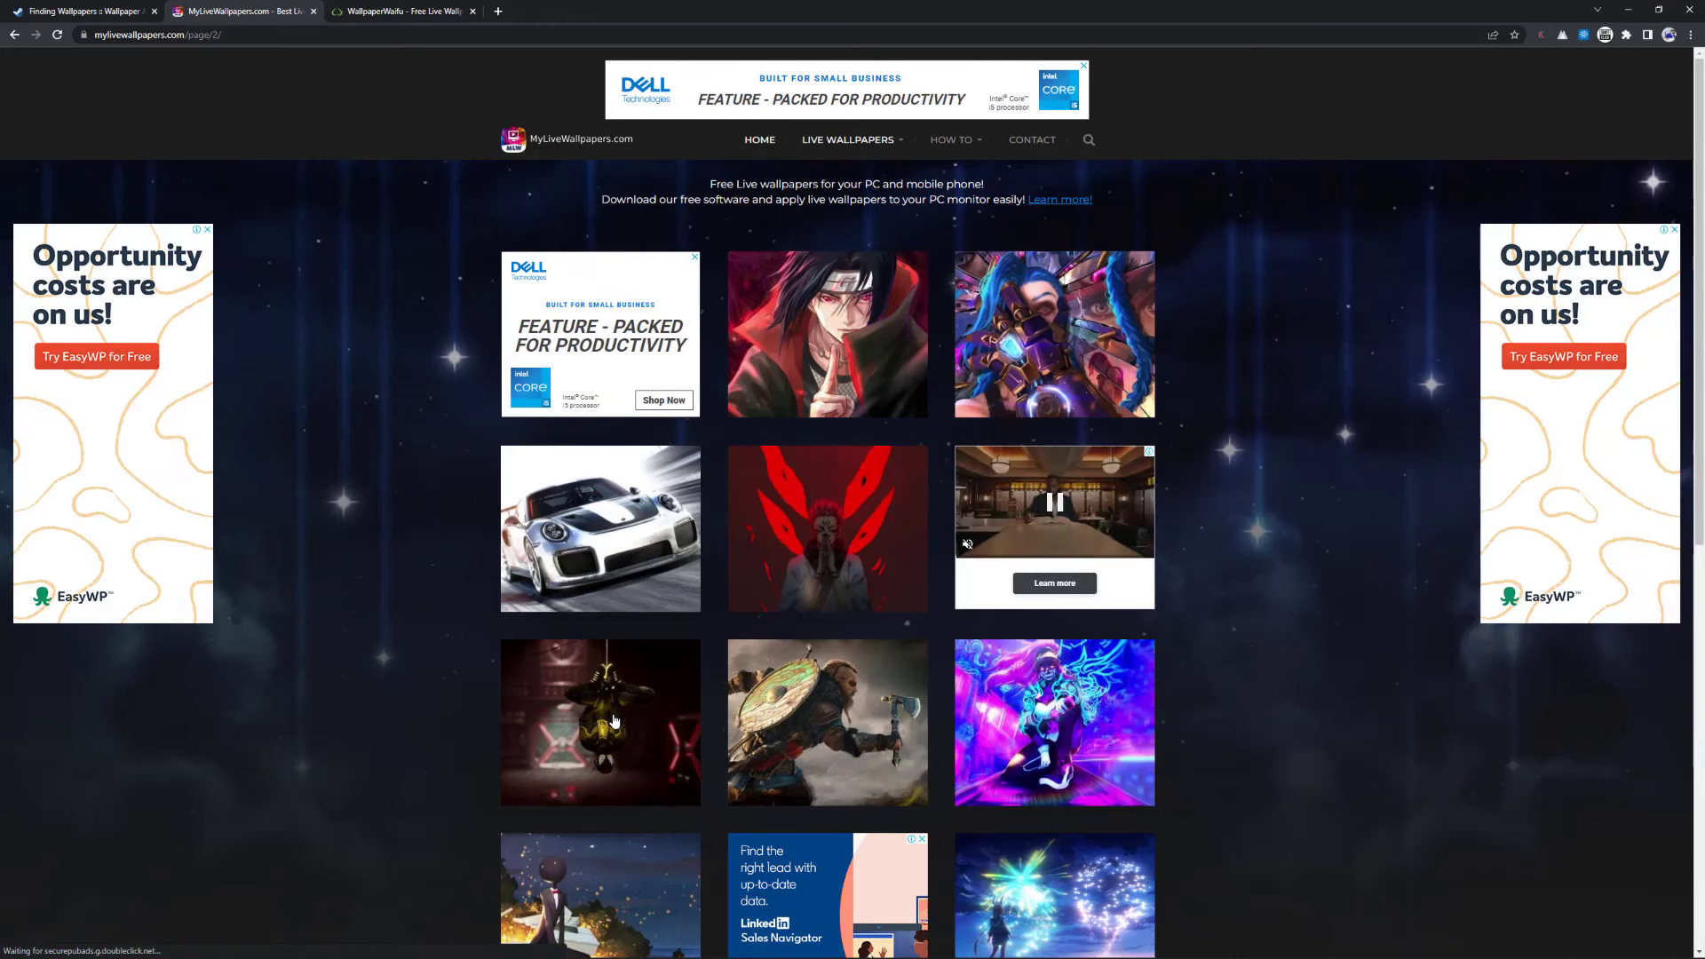
scroll(704, 672, "down", 1)
scroll(705, 671, "down", 7)
scroll(782, 672, "up", 7)
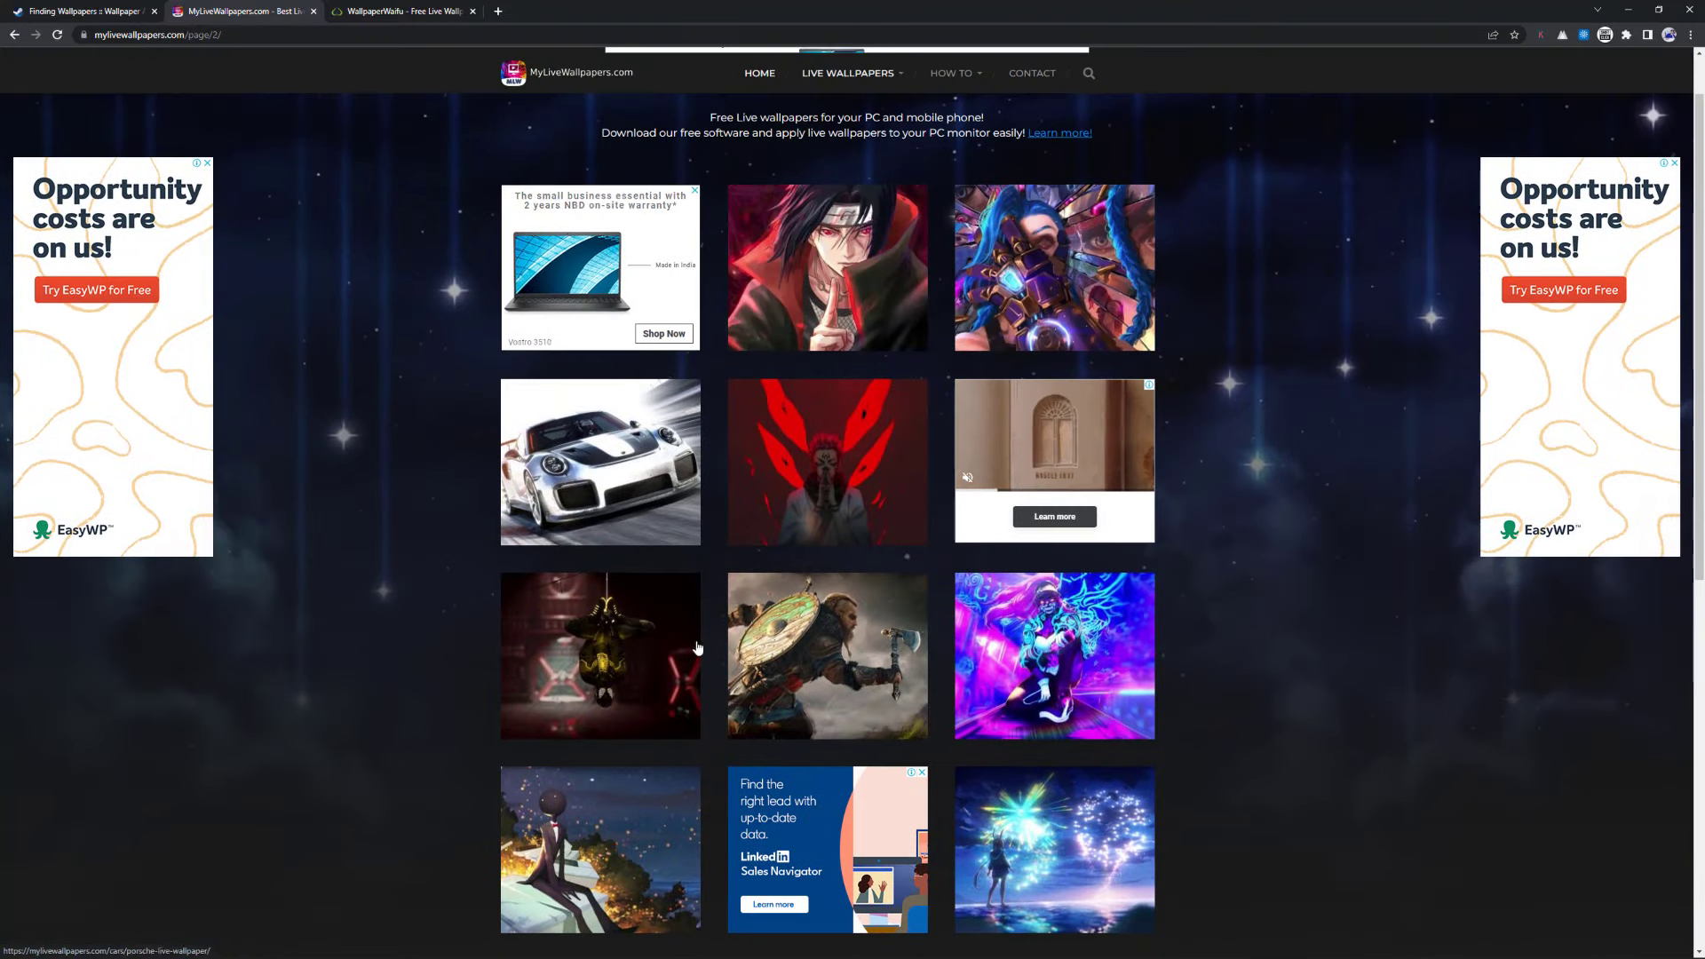
scroll(810, 672, "down", 2)
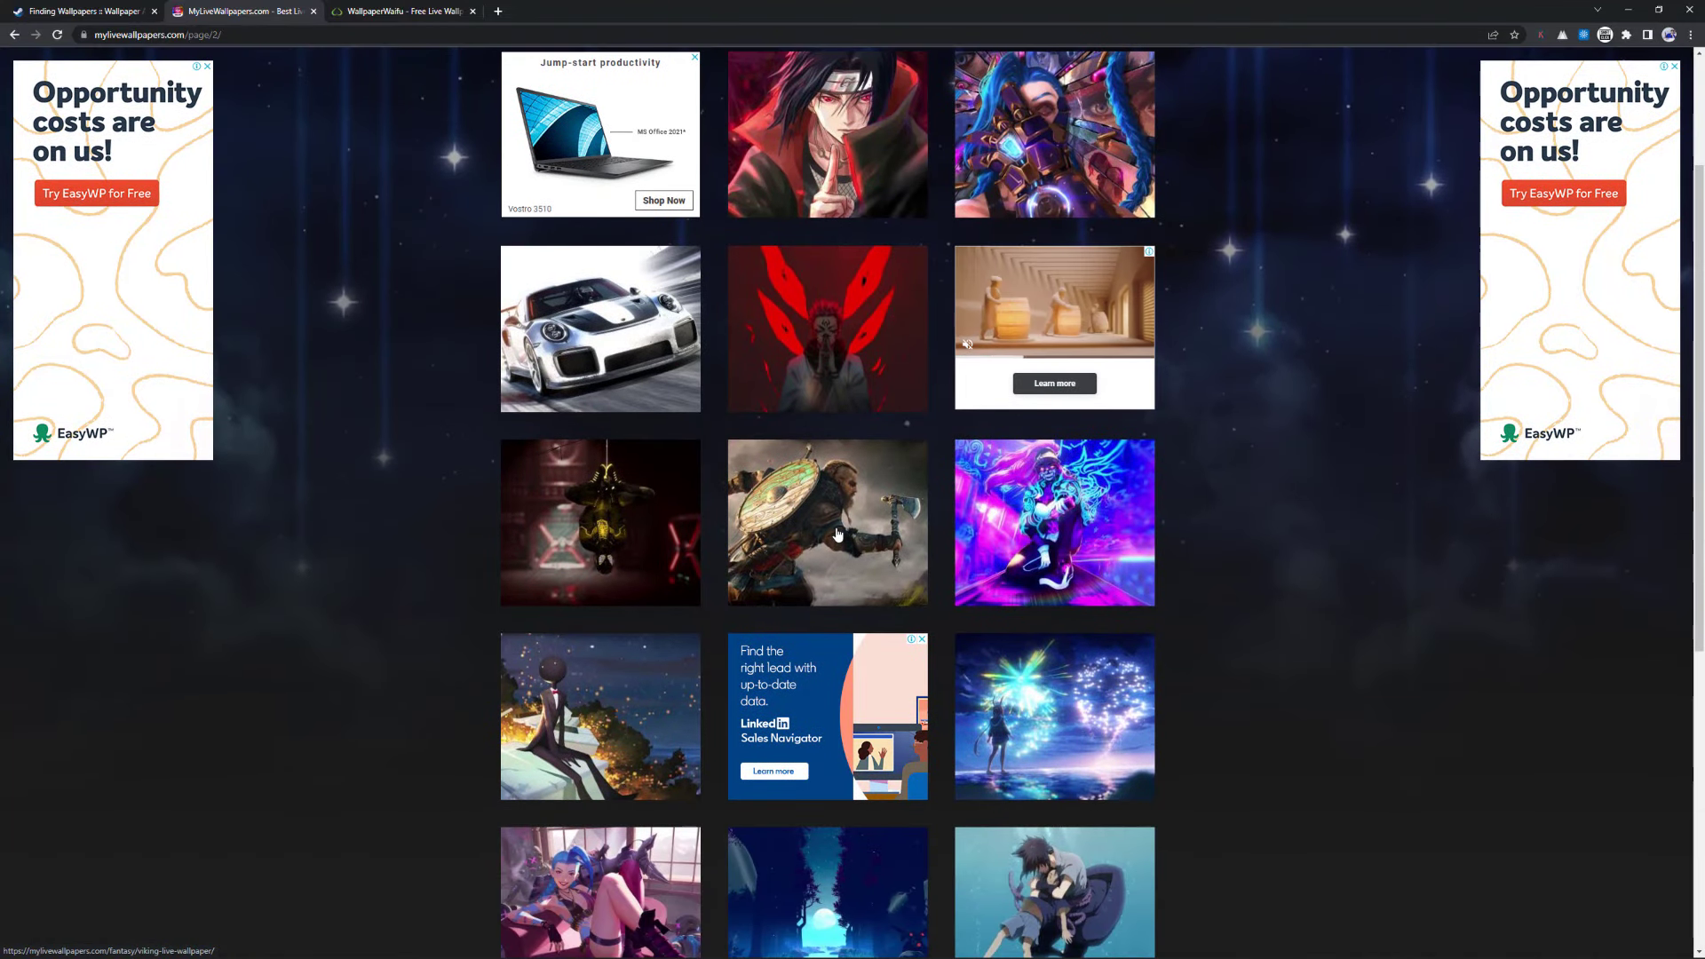
left_click(837, 534)
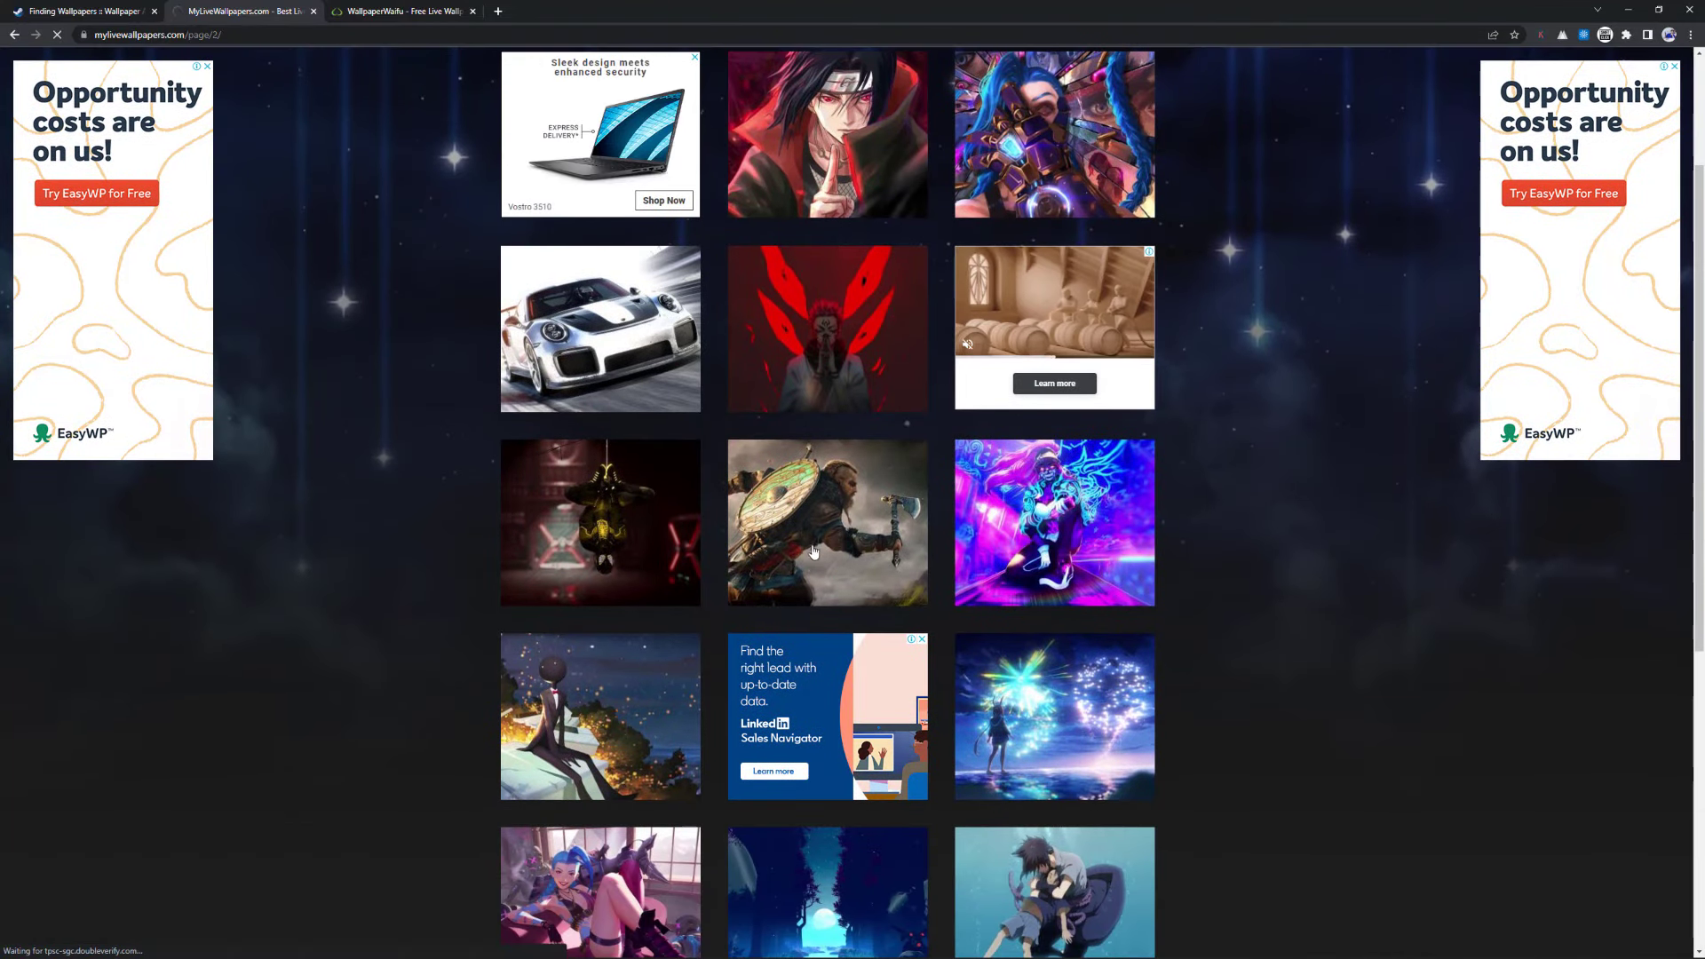